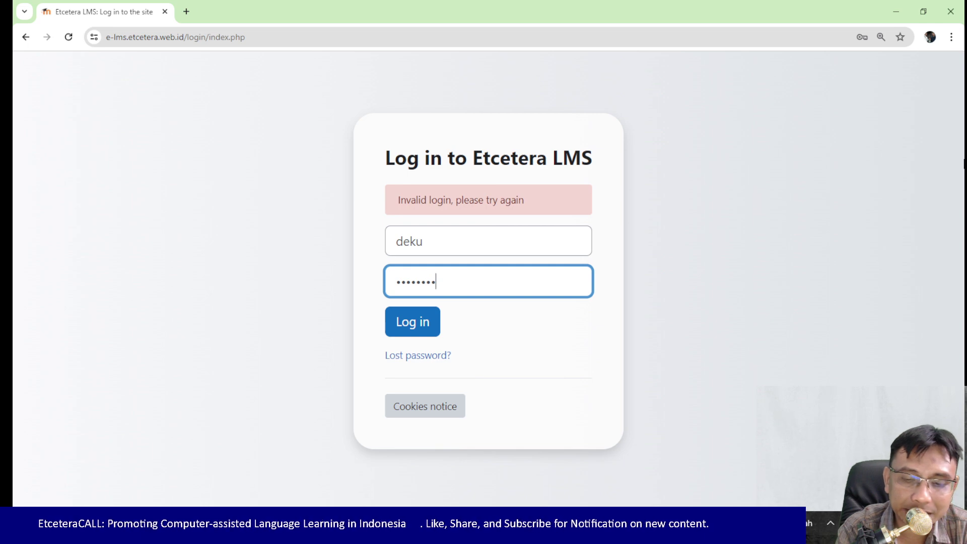
Step: Sign in to Moodle and open the Moodle Demo Course from the Dashboard
key(Return)
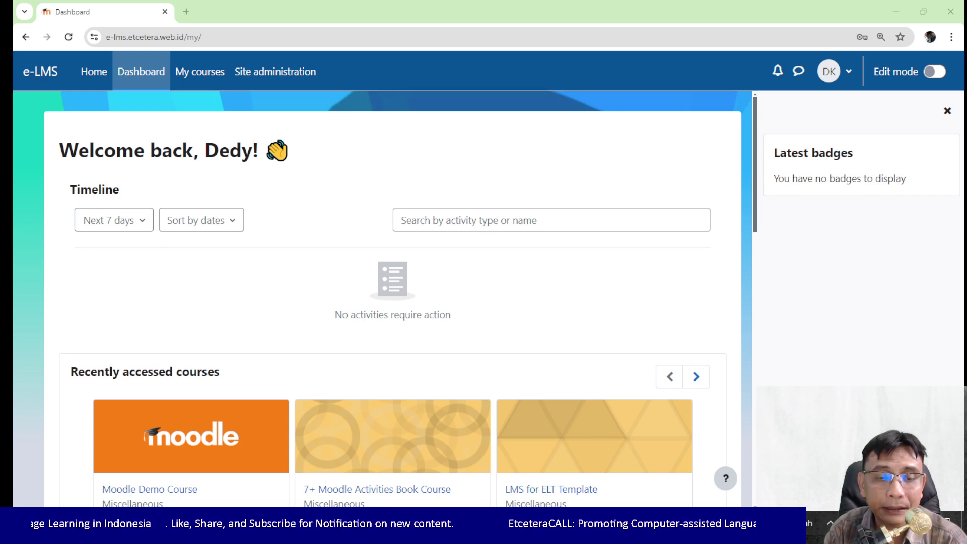
click(168, 492)
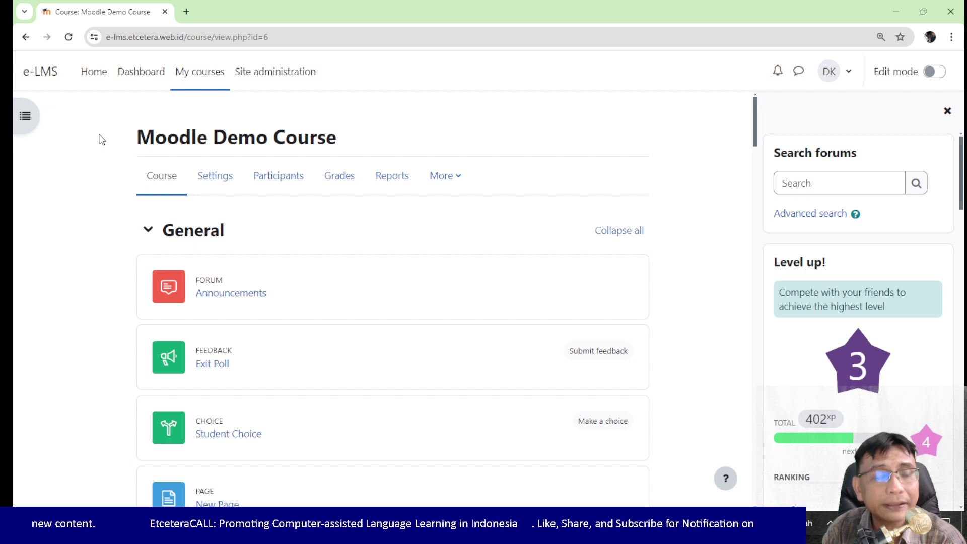
Step: Toggle the course index drawer, then open the Moodle Demo Course participants list
click(26, 117)
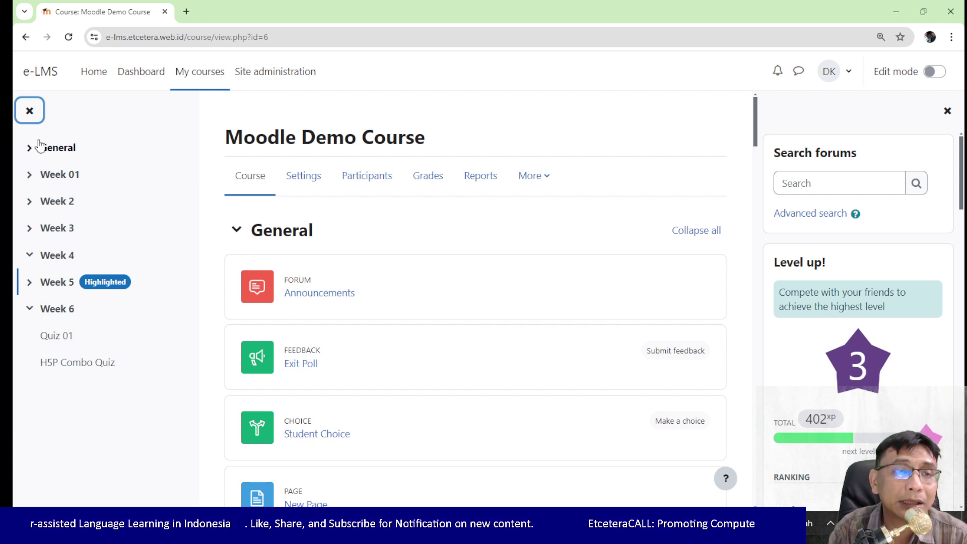
click(29, 110)
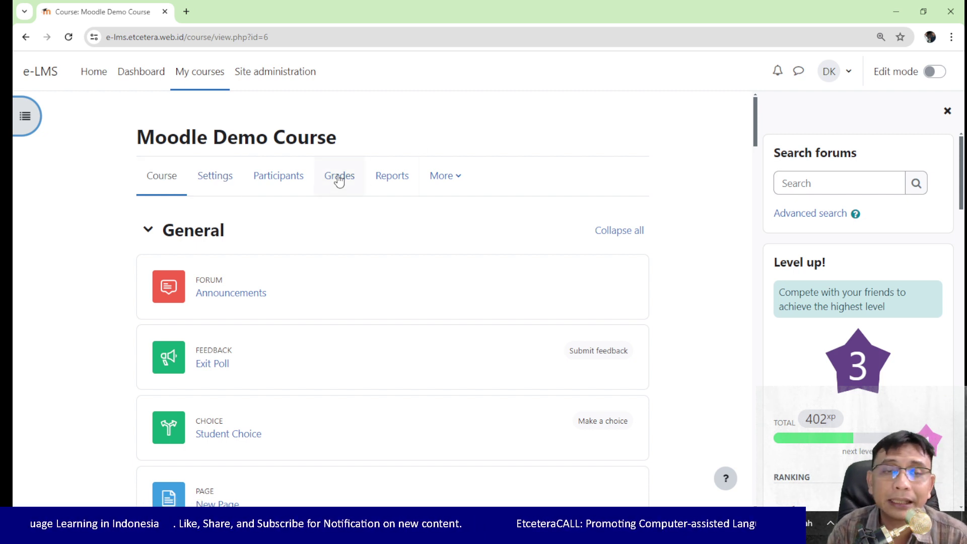
click(301, 191)
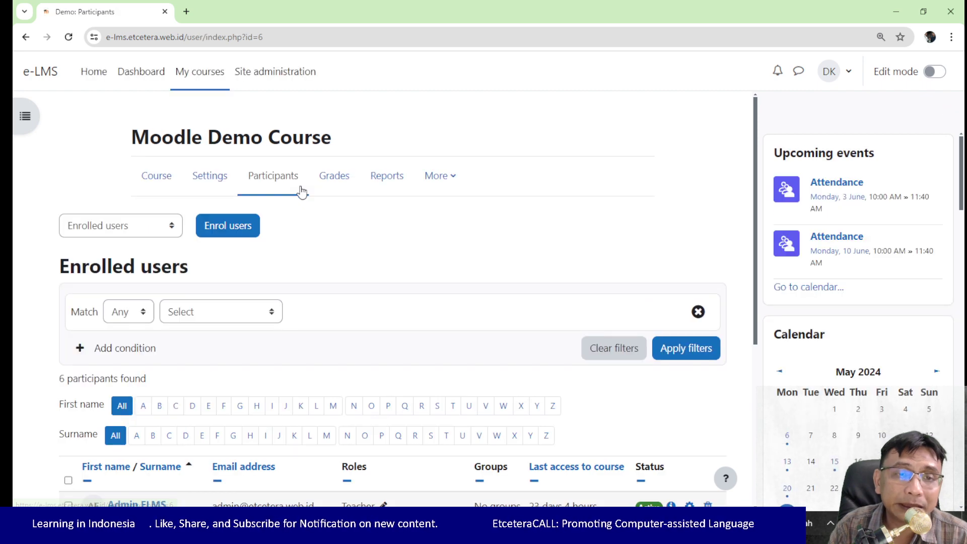
scroll(368, 225, down, 4)
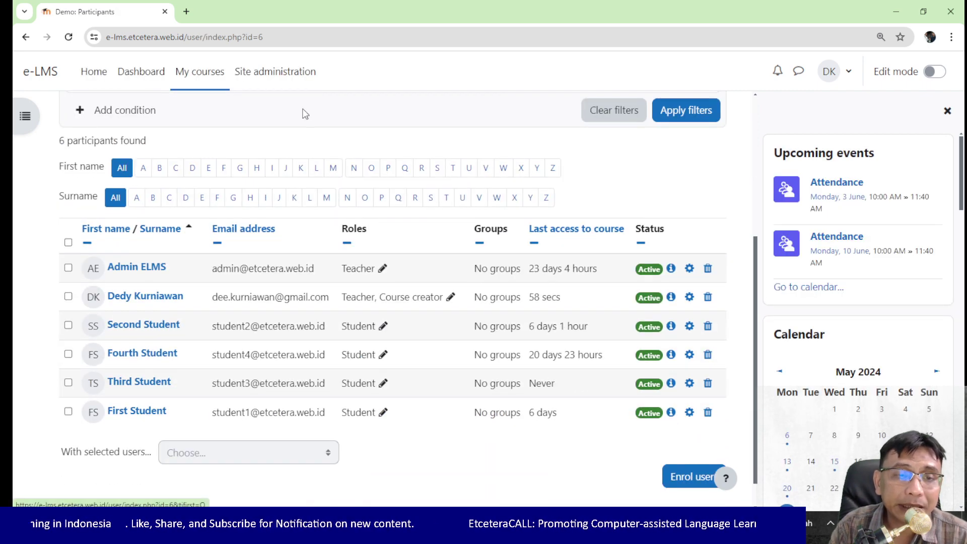
scroll(241, 227, down, 1)
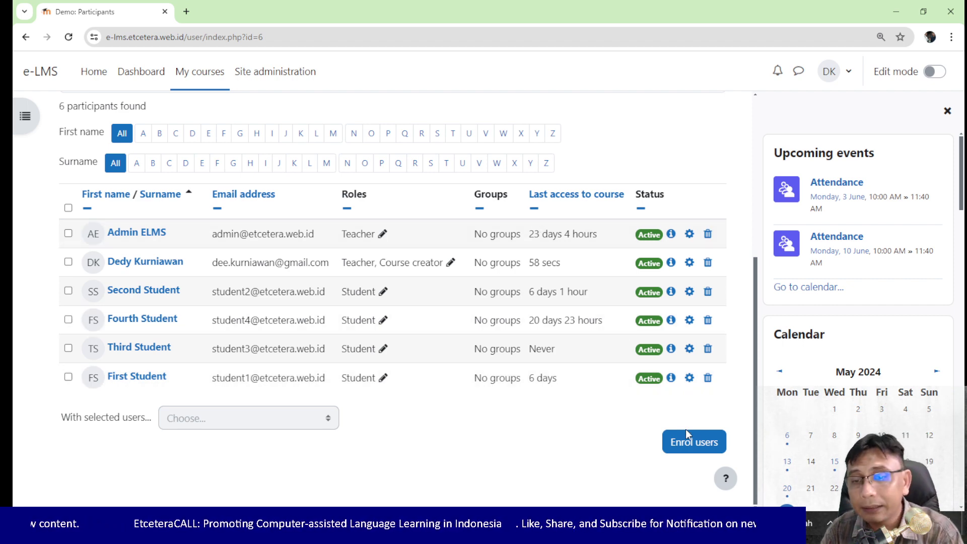
click(686, 442)
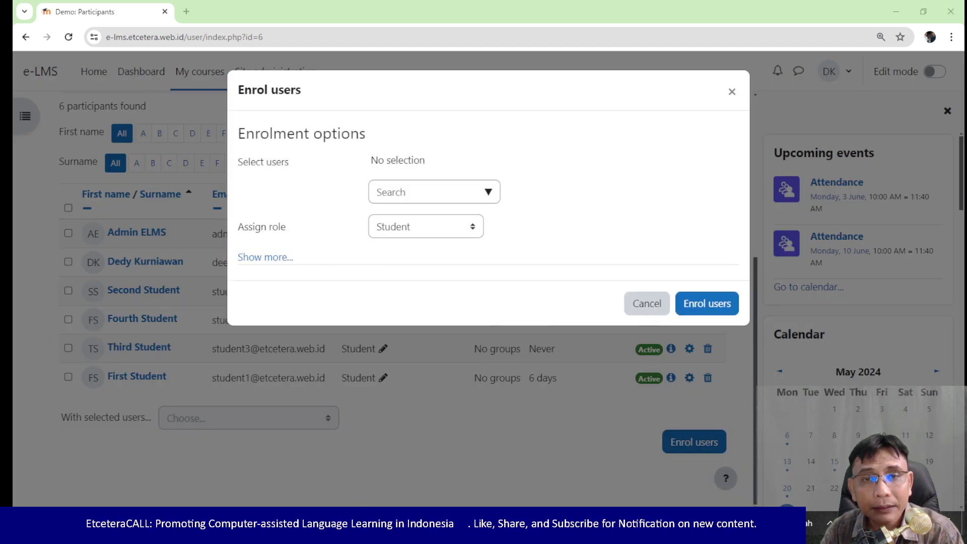
click(470, 225)
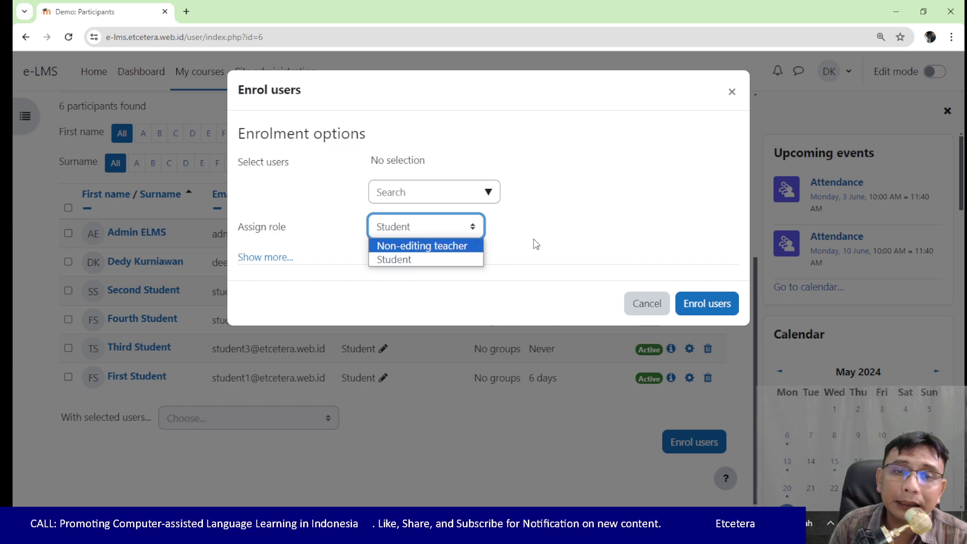
click(642, 302)
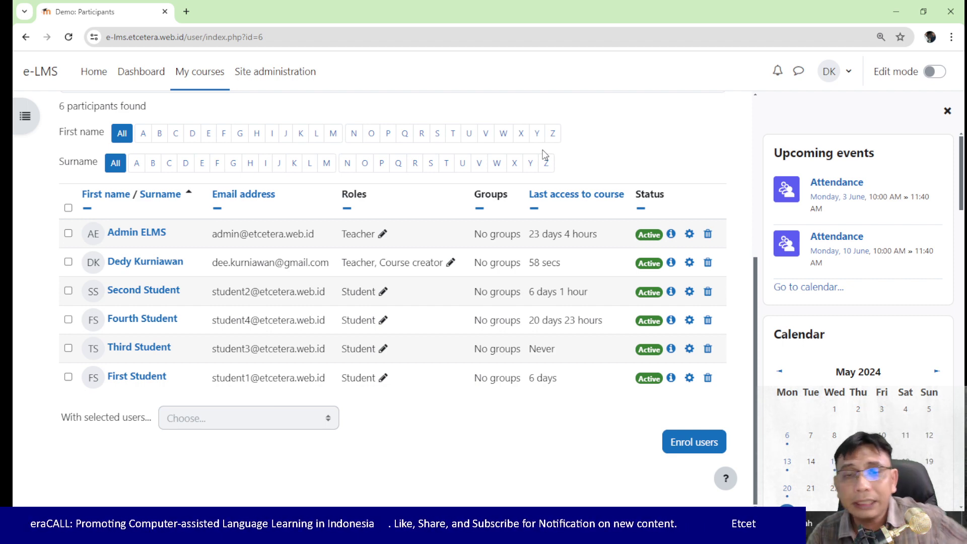
Step: Go via Site administration to My courses and reveal the New course option in the three-dot menu
click(282, 76)
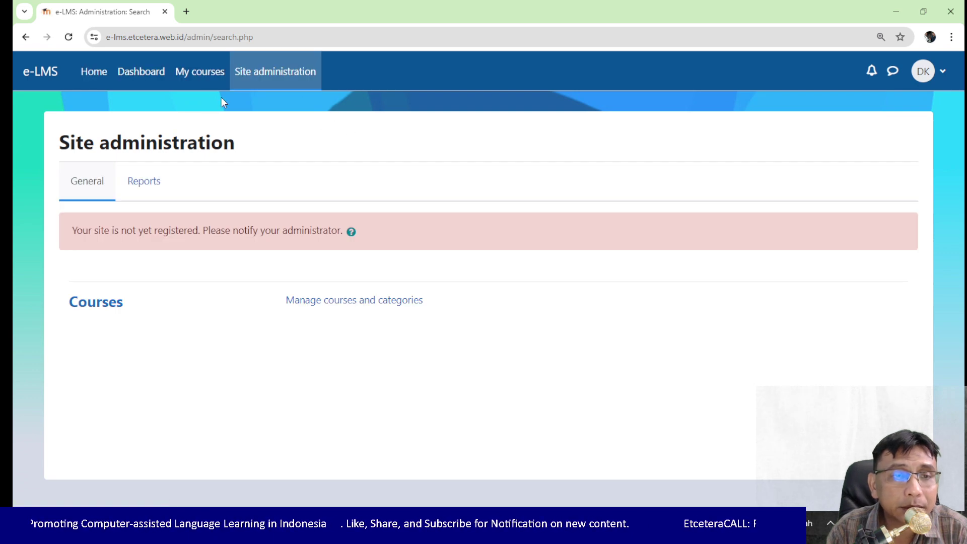
click(197, 76)
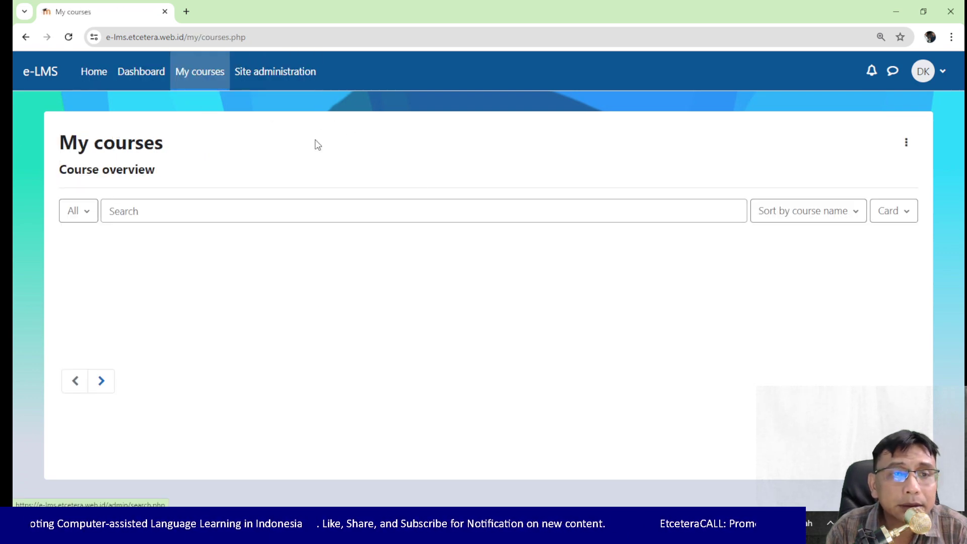
scroll(533, 245, down, 5)
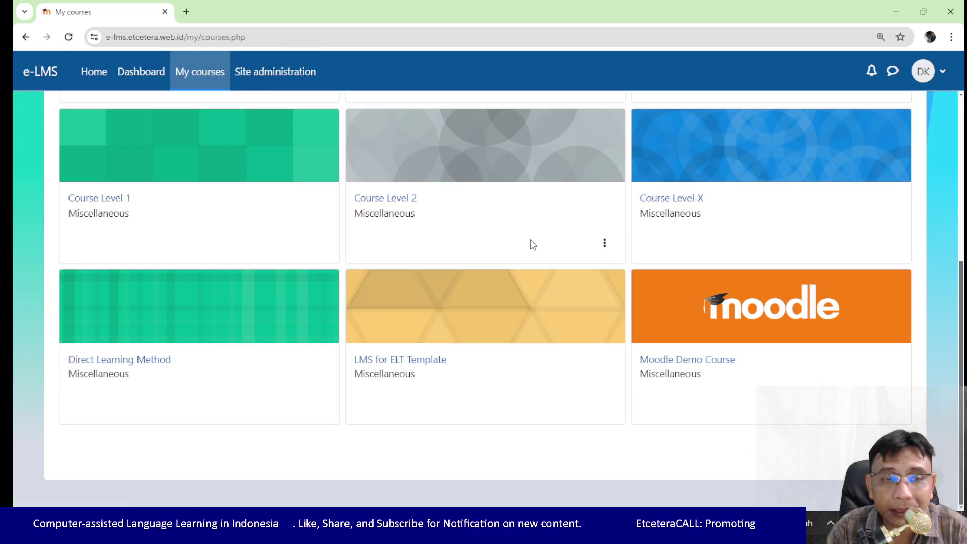
scroll(531, 242, up, 5)
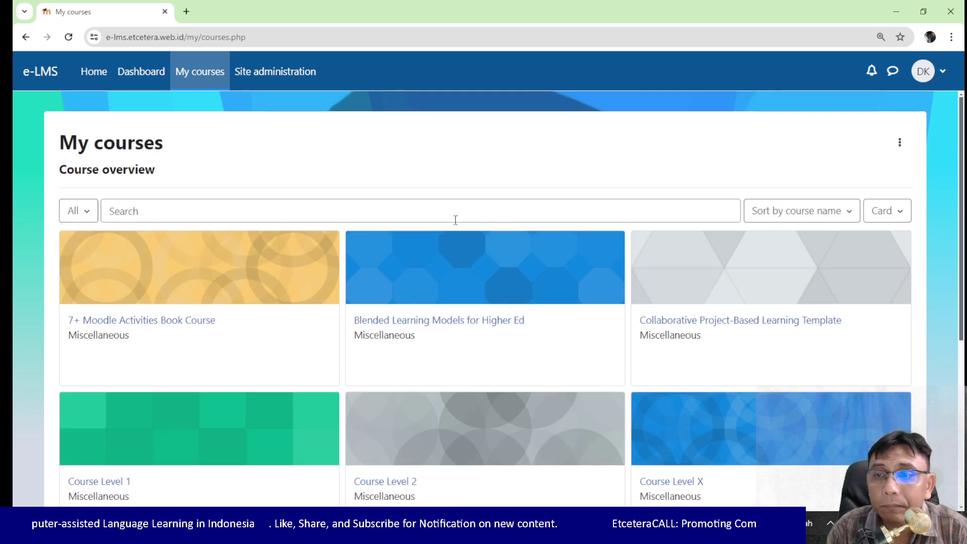
click(896, 147)
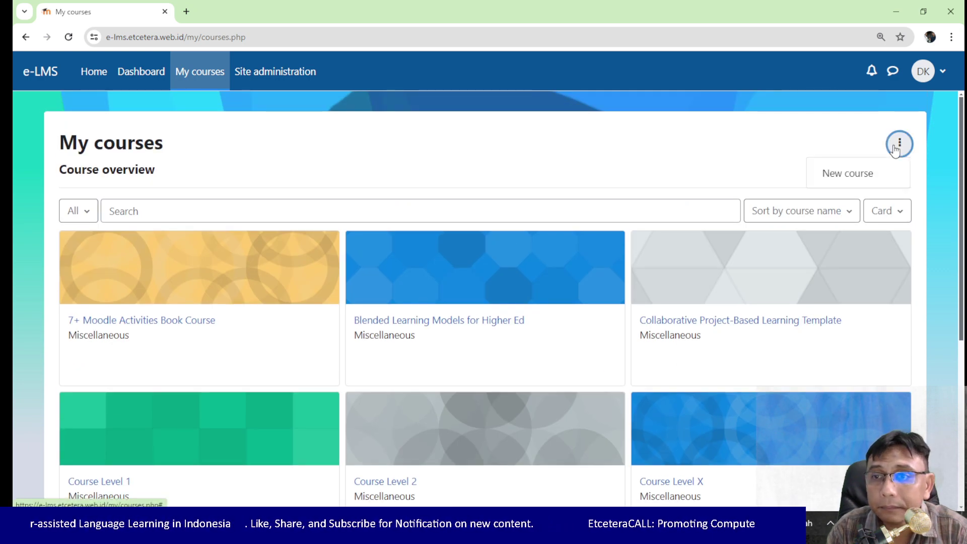
Step: Create a course with full name 'New Course' and short name 'New', then save and display it
click(878, 179)
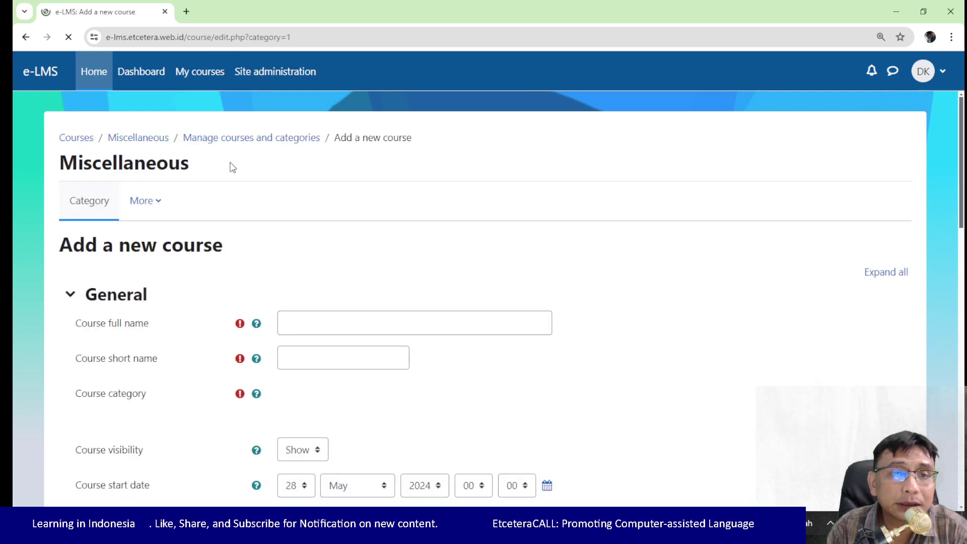
click(484, 317)
text(New Course)
key(Tab)
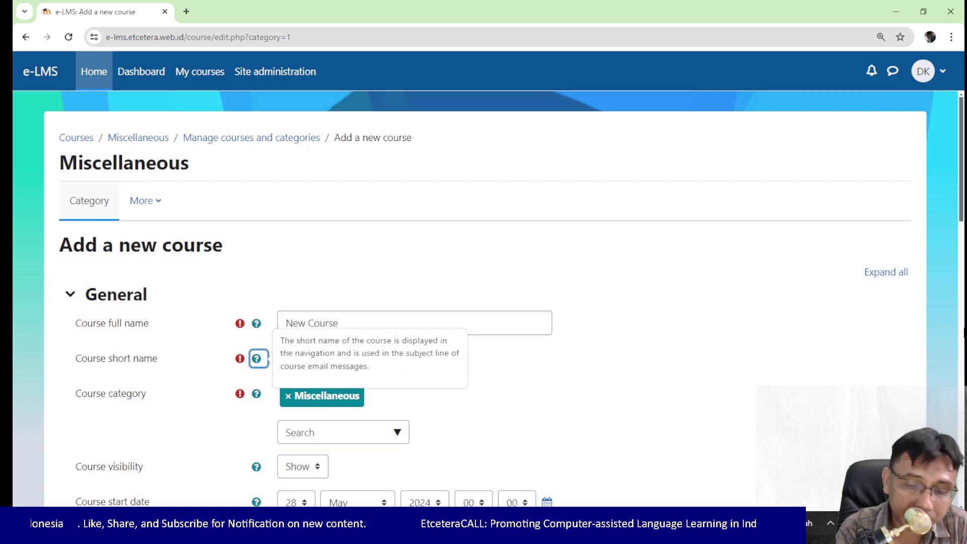
key(Tab)
text(New)
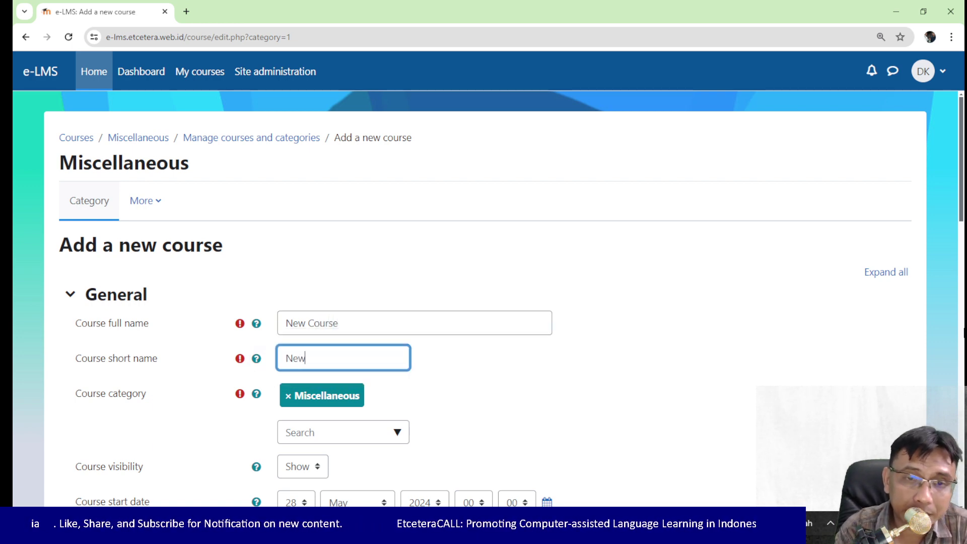
scroll(566, 347, down, 5)
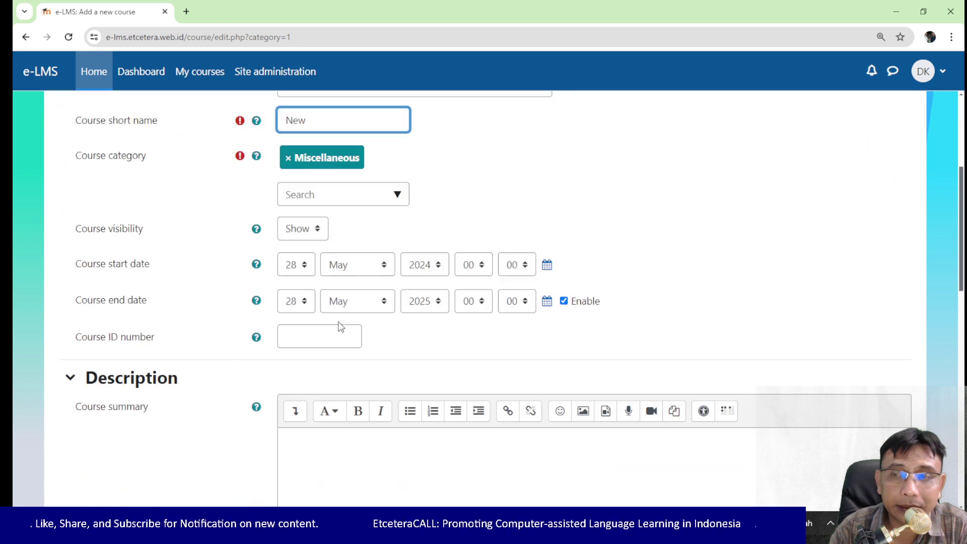
scroll(440, 323, down, 13)
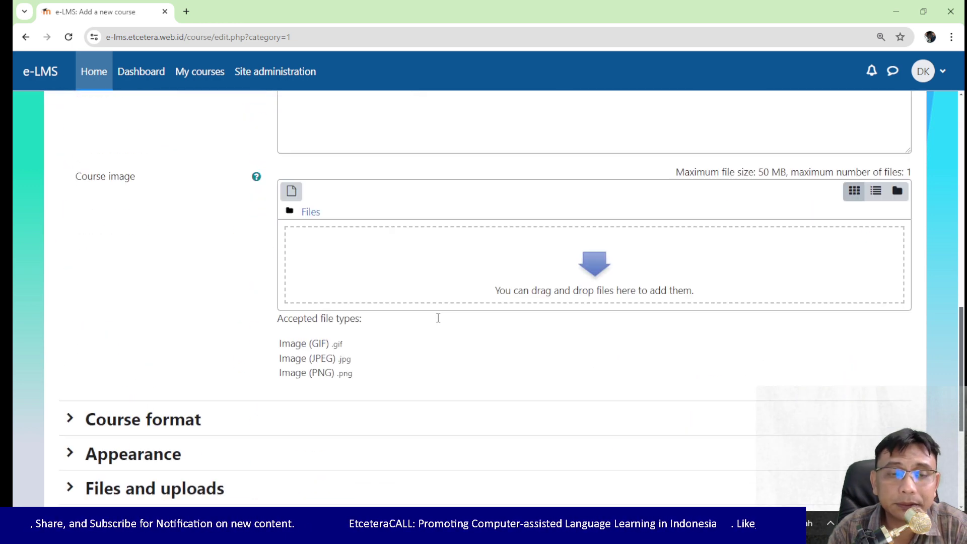
scroll(395, 302, down, 2)
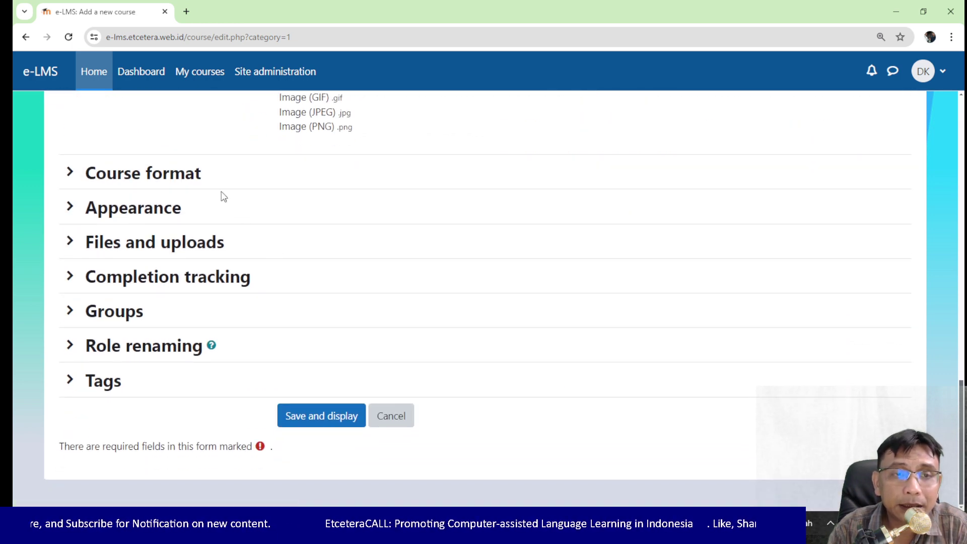
click(342, 426)
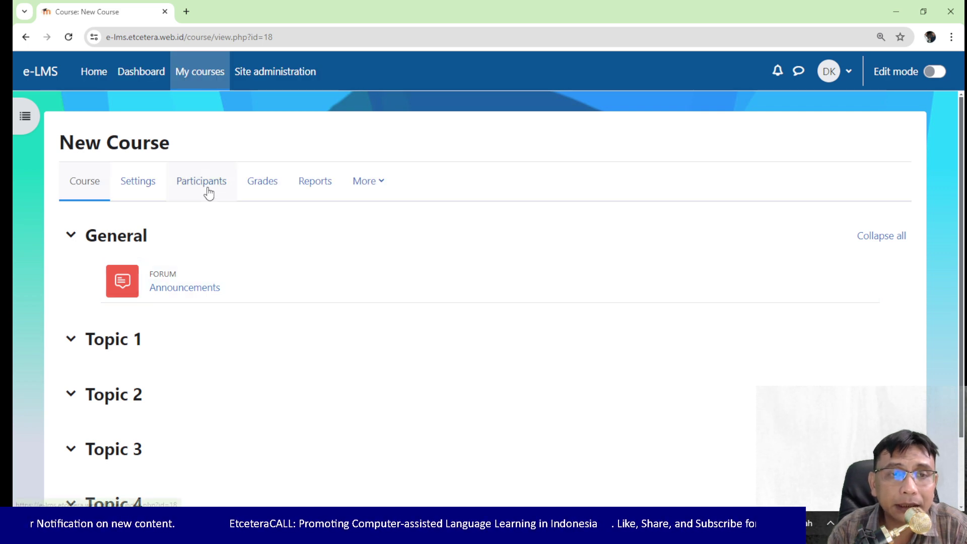
Step: Review New Course's Participants page, showing the single Teacher and Course creator enrolled
click(207, 189)
scroll(458, 295, down, 3)
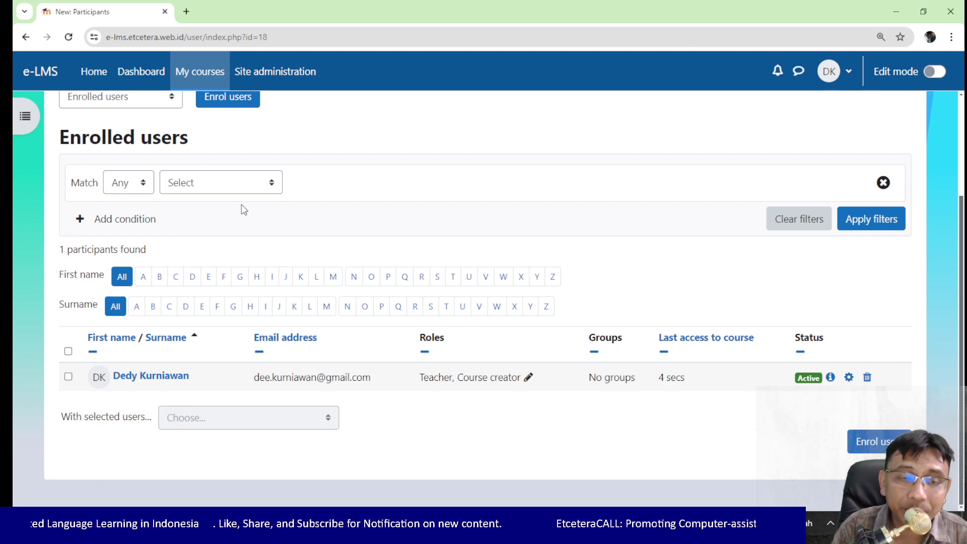
scroll(426, 280, up, 1)
scroll(429, 280, up, 1)
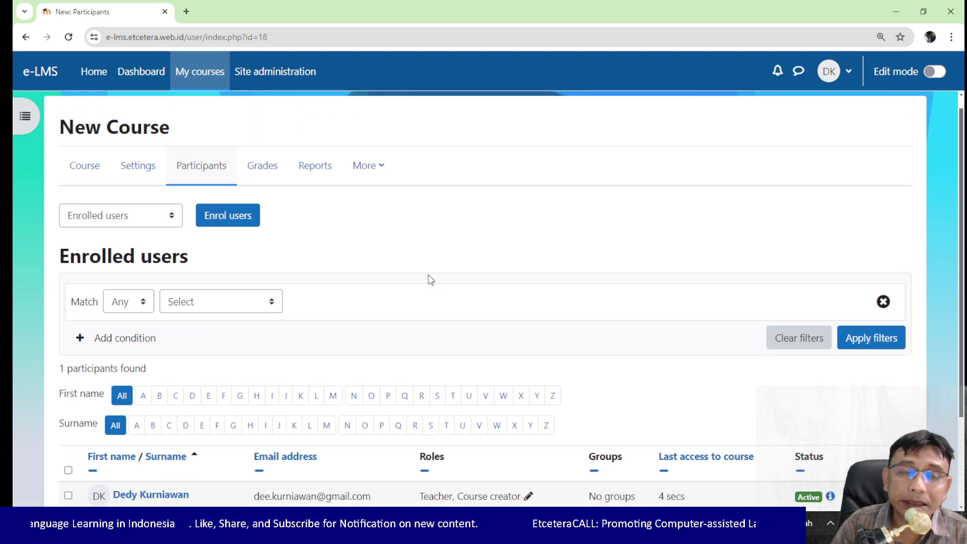
scroll(355, 210, down, 1)
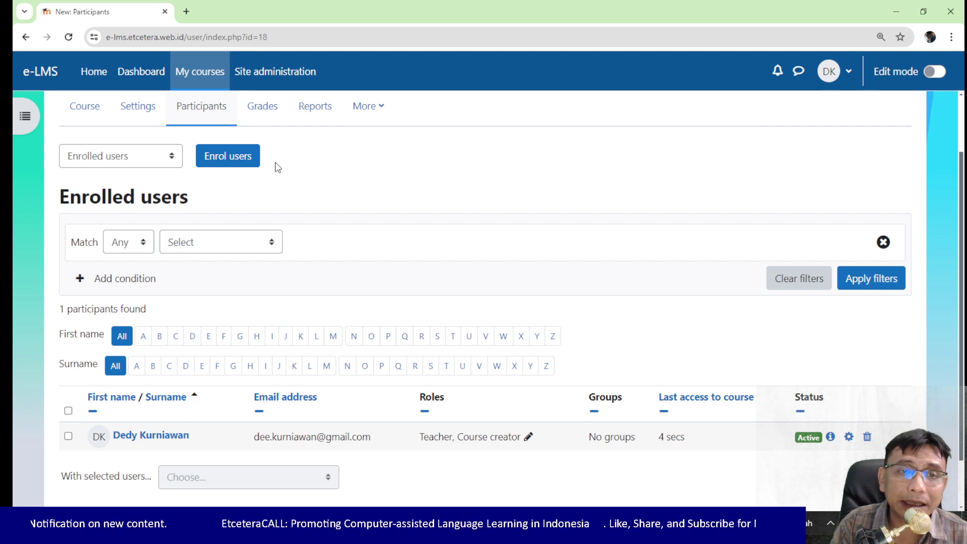
scroll(226, 113, up, 2)
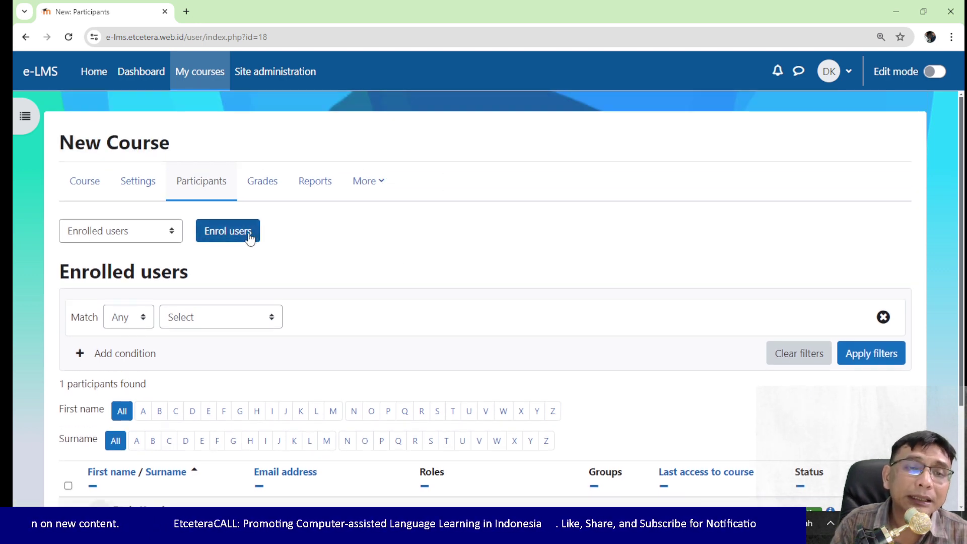
Step: Retry Enrol users, dismiss the 'undefined' popups and empty dialog, then reload the page
click(250, 238)
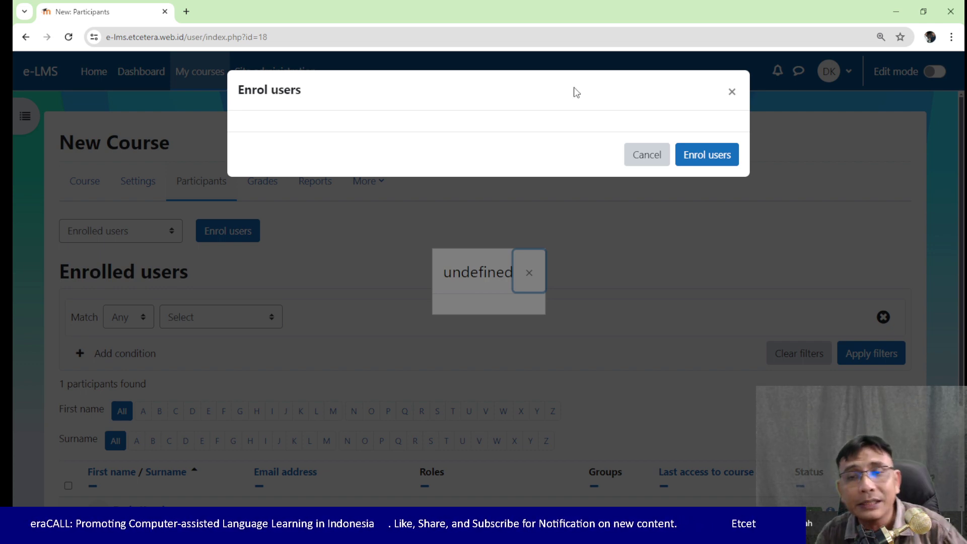
click(647, 155)
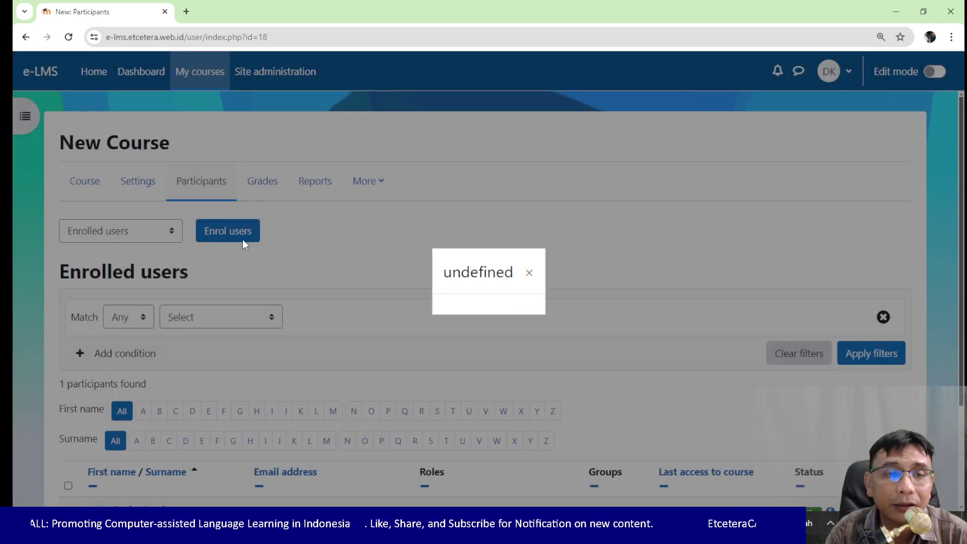
click(526, 282)
click(225, 245)
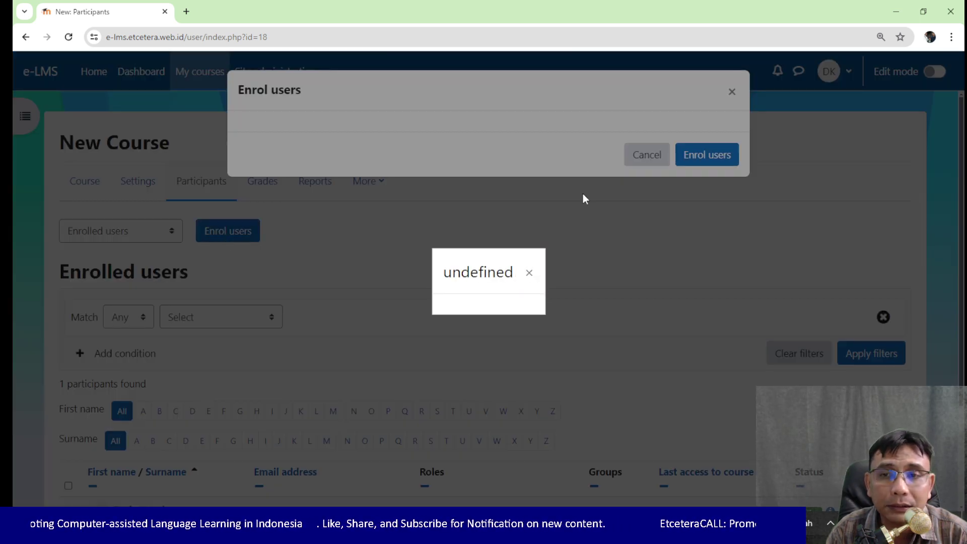
click(528, 273)
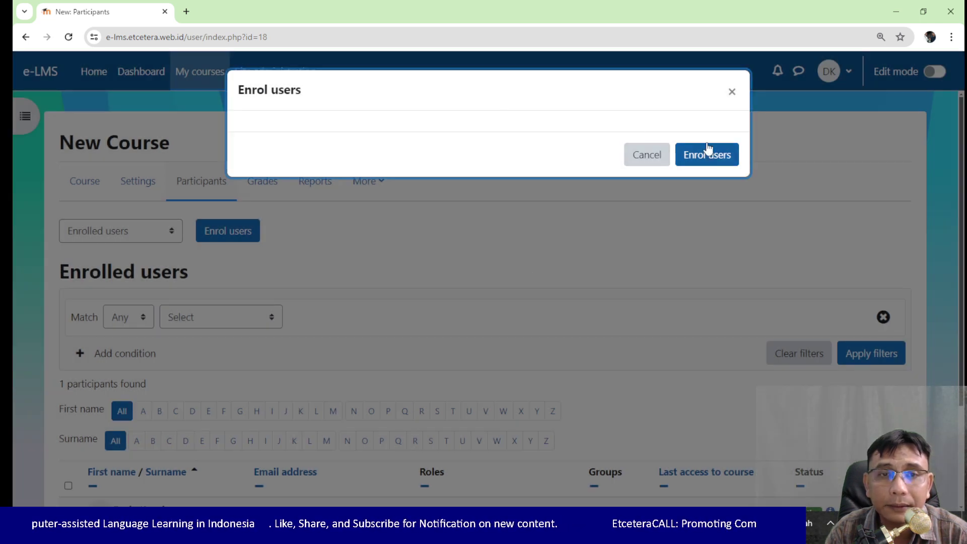
click(732, 91)
click(67, 40)
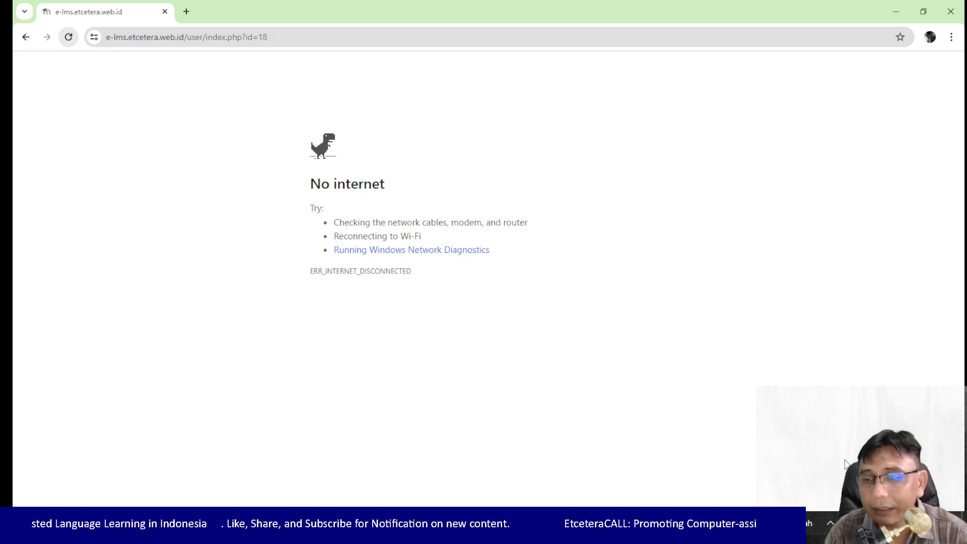
Step: Connect to the PBING 2.4 GHz Wi-Fi network and reopen the Enrol users form
click(857, 524)
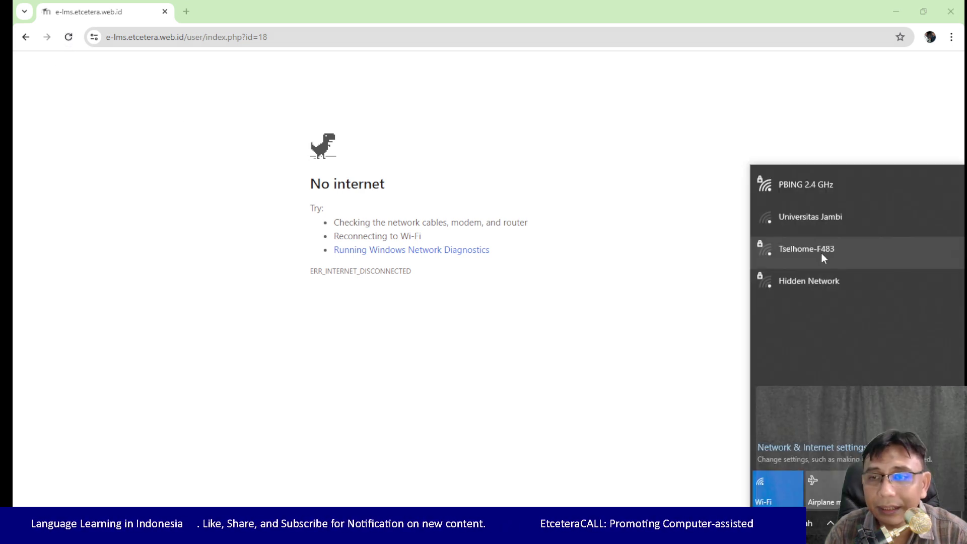
click(807, 191)
click(893, 242)
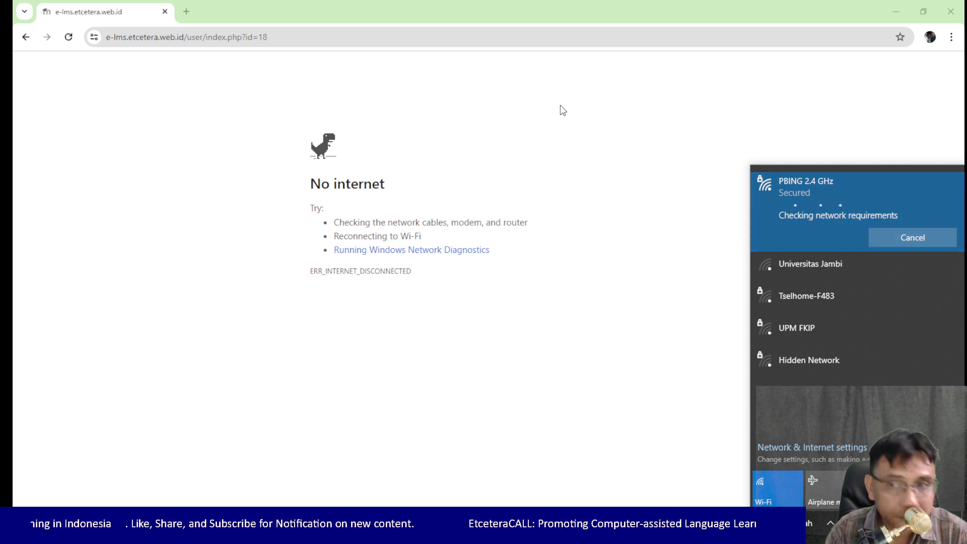
click(582, 157)
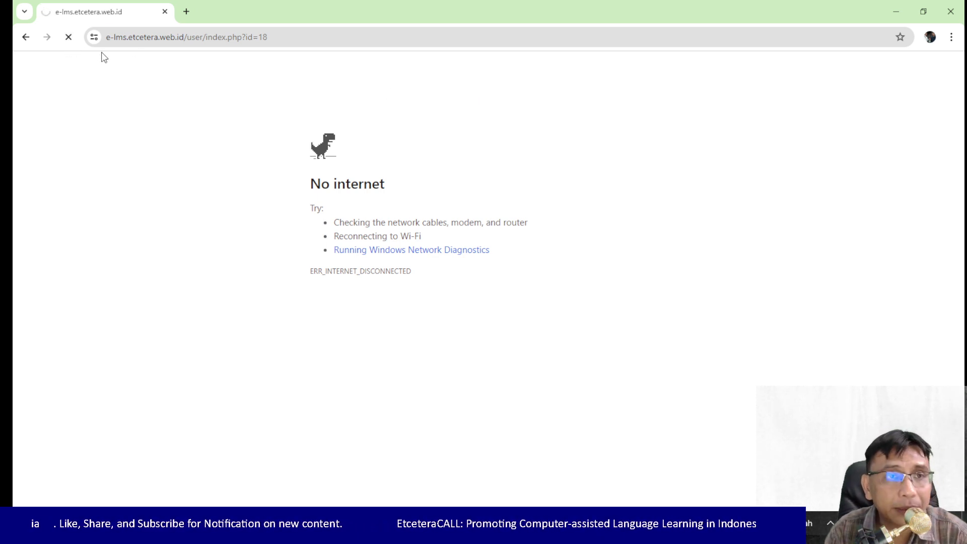
click(210, 233)
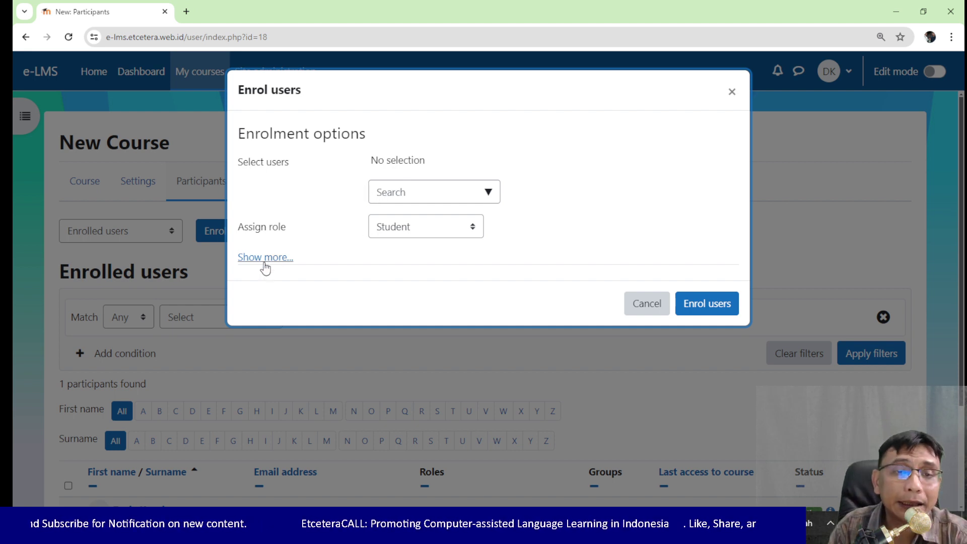
click(415, 195)
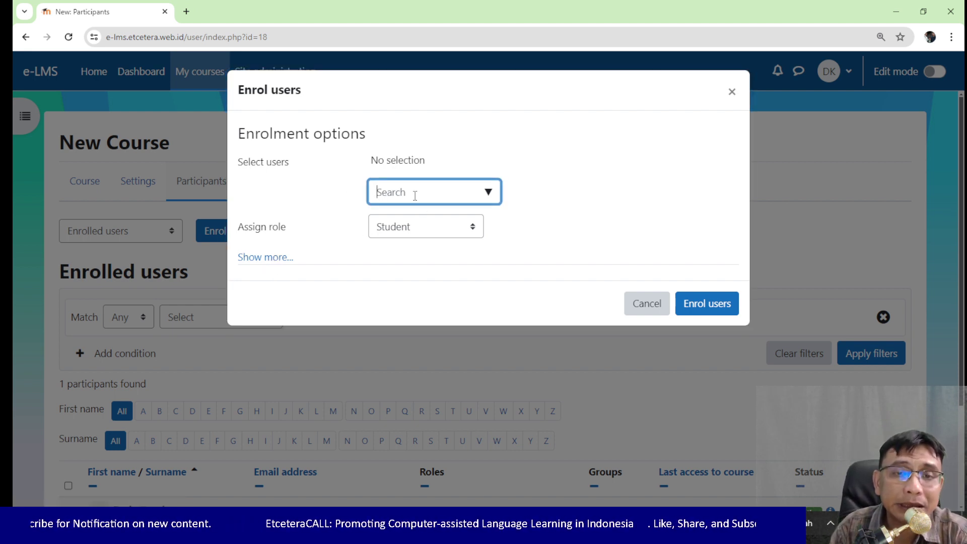
click(456, 237)
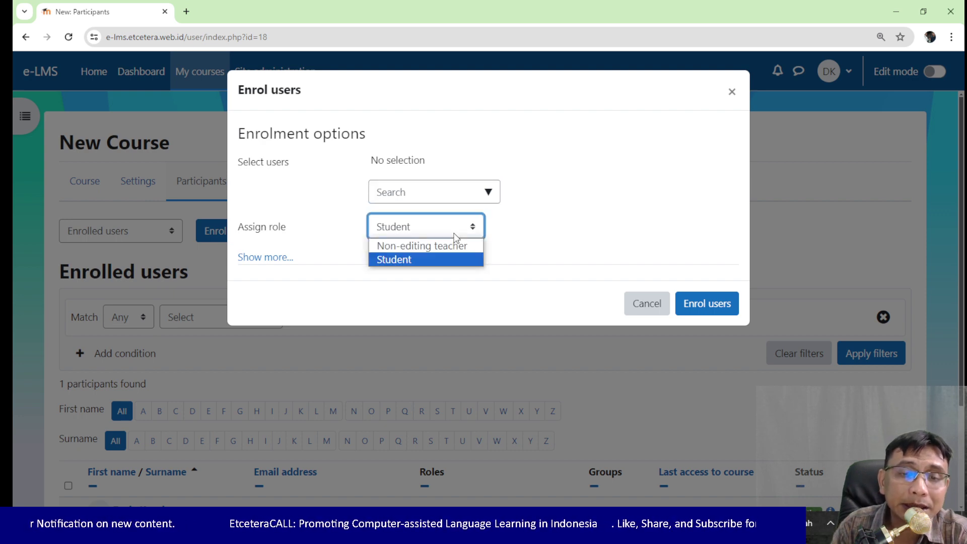
click(541, 237)
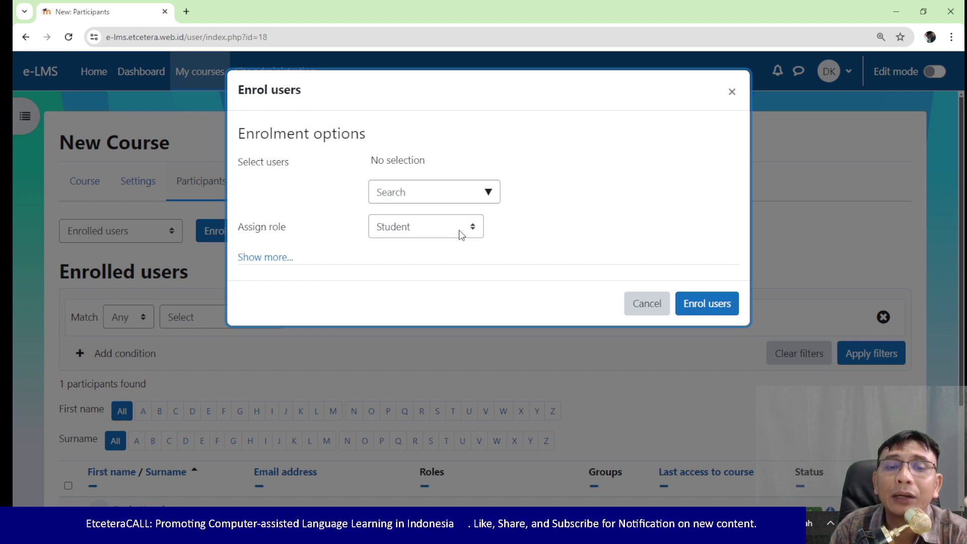
click(459, 230)
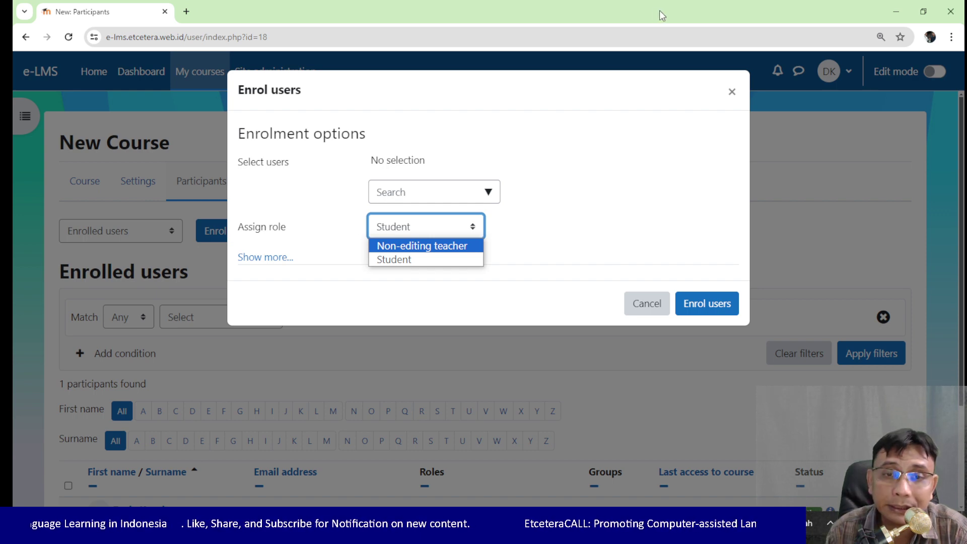
Step: Keep the Student role, search for a user's name, then clear the search box
click(627, 214)
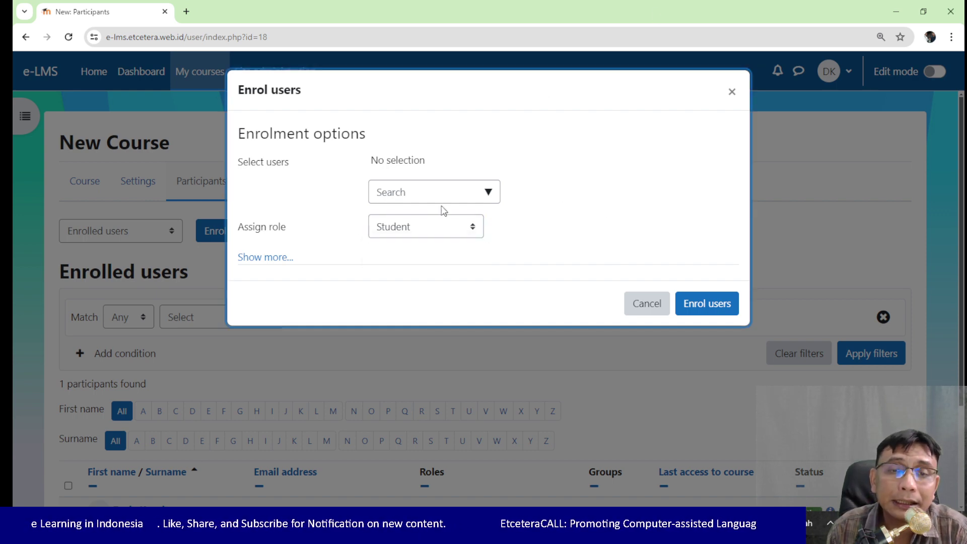
click(446, 194)
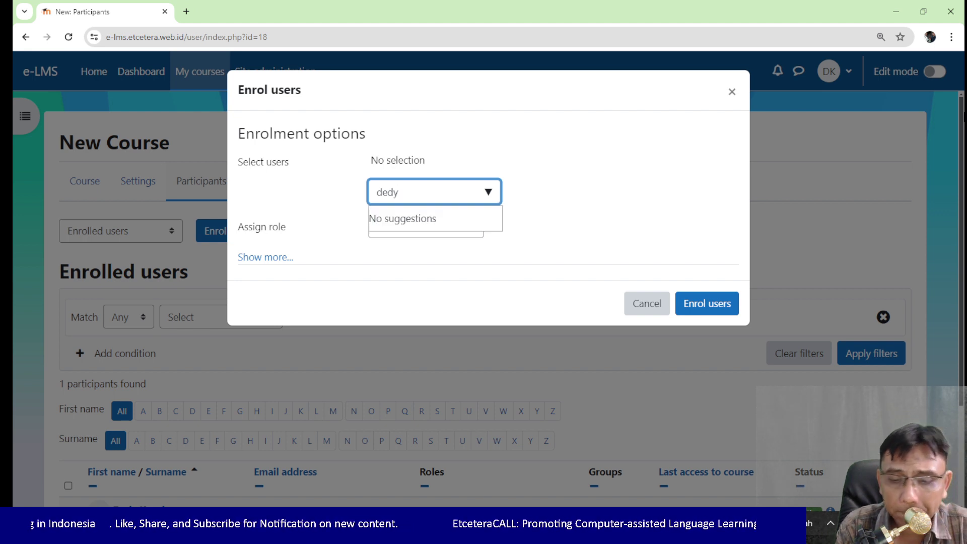
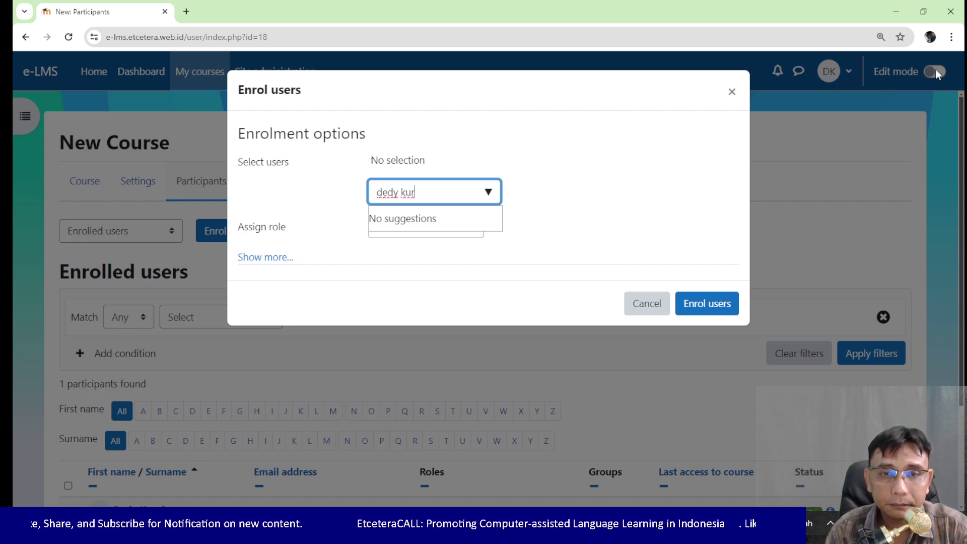
key(ctrl+a)
text(d)
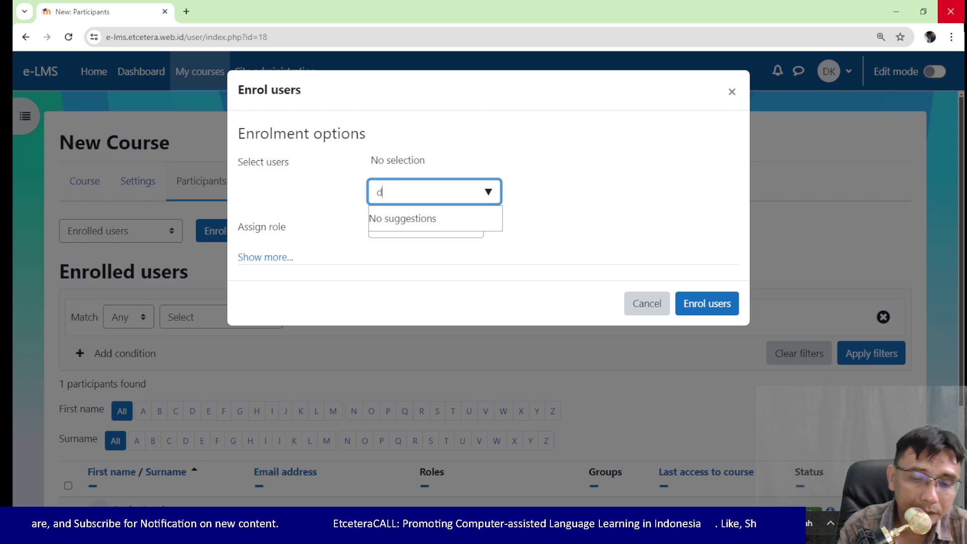
text(edy)
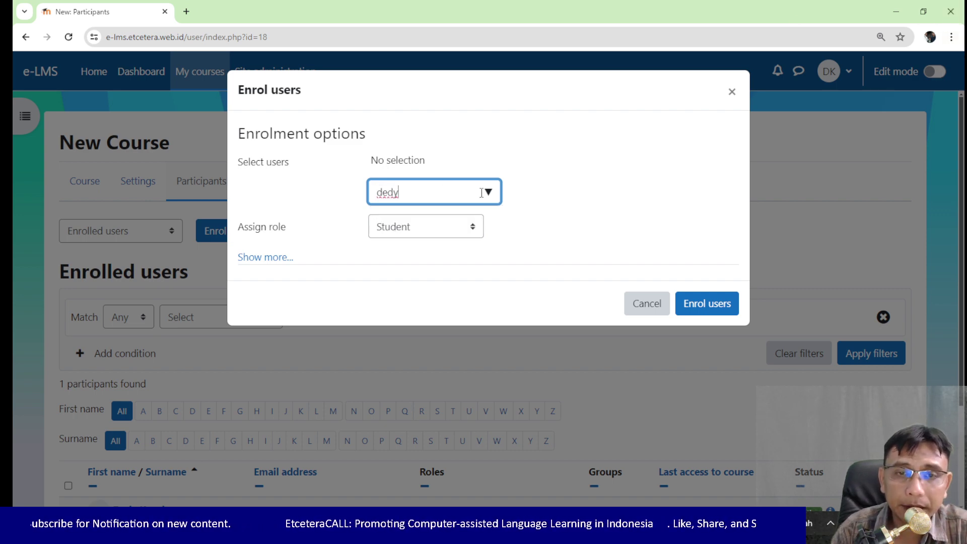
text( k)
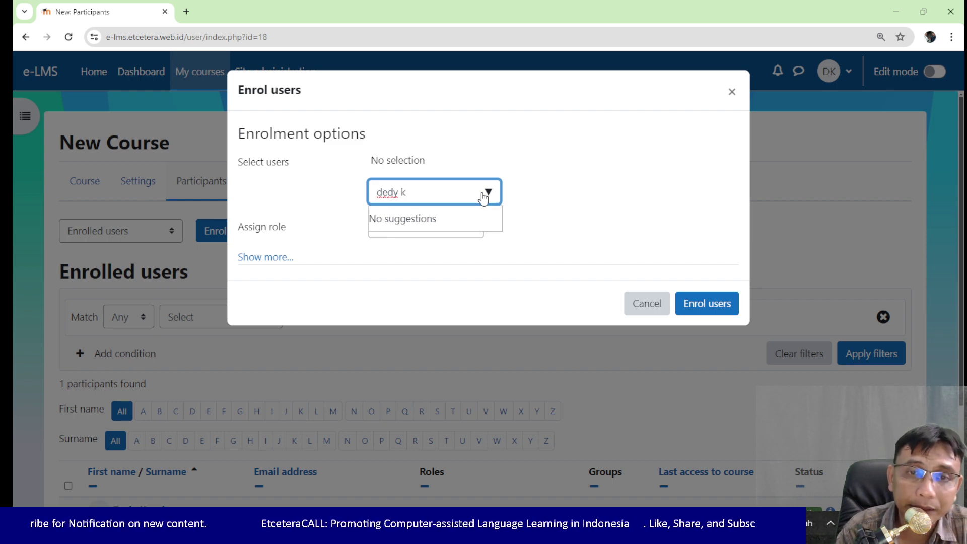
key(ctrl+a)
key(BackSpace)
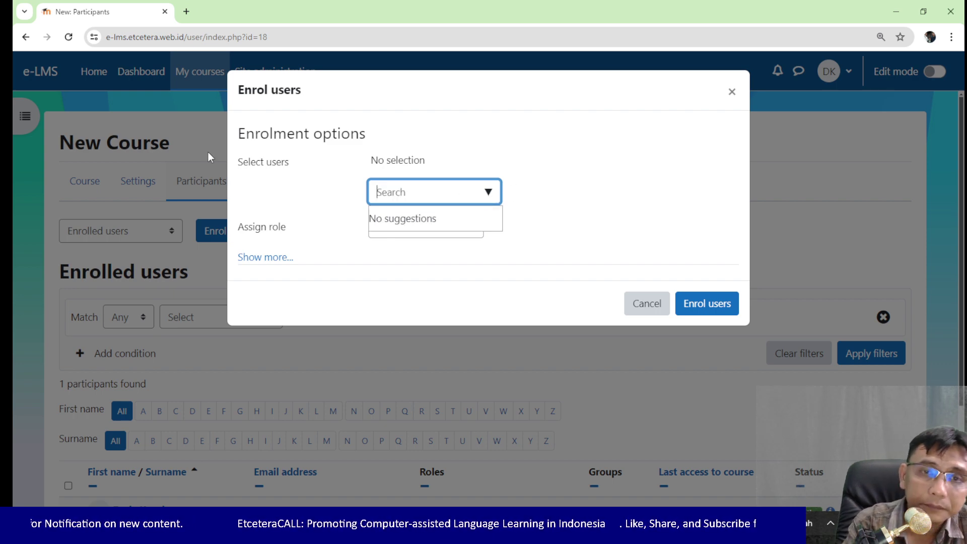
Step: Select the admin user for enrolment and assign the Non-editing teacher role
scroll(399, 222, down, 1)
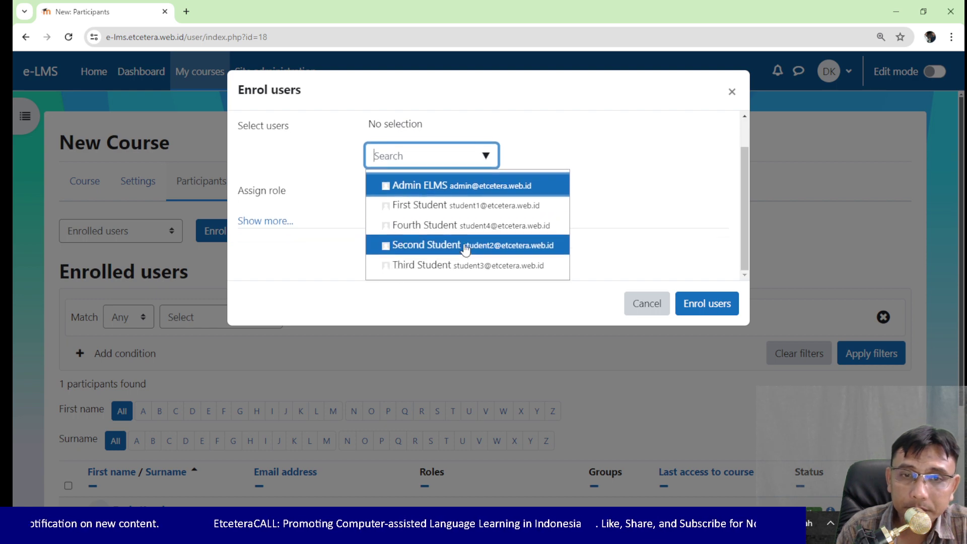
scroll(583, 165, up, 1)
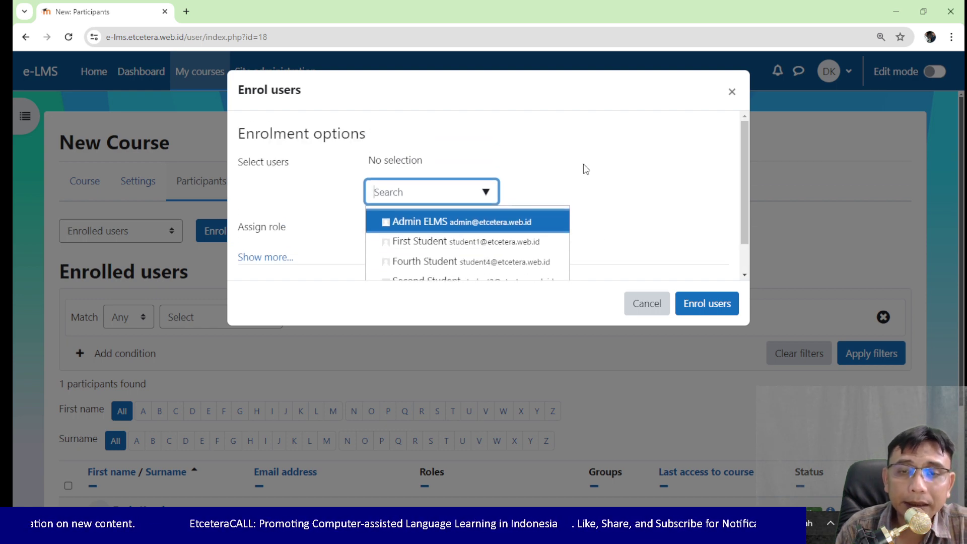
click(486, 229)
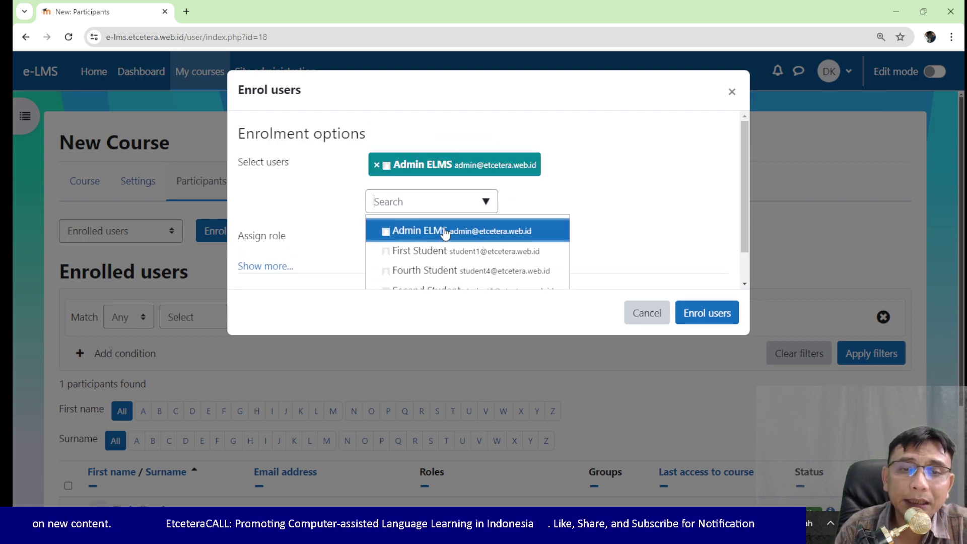
click(530, 213)
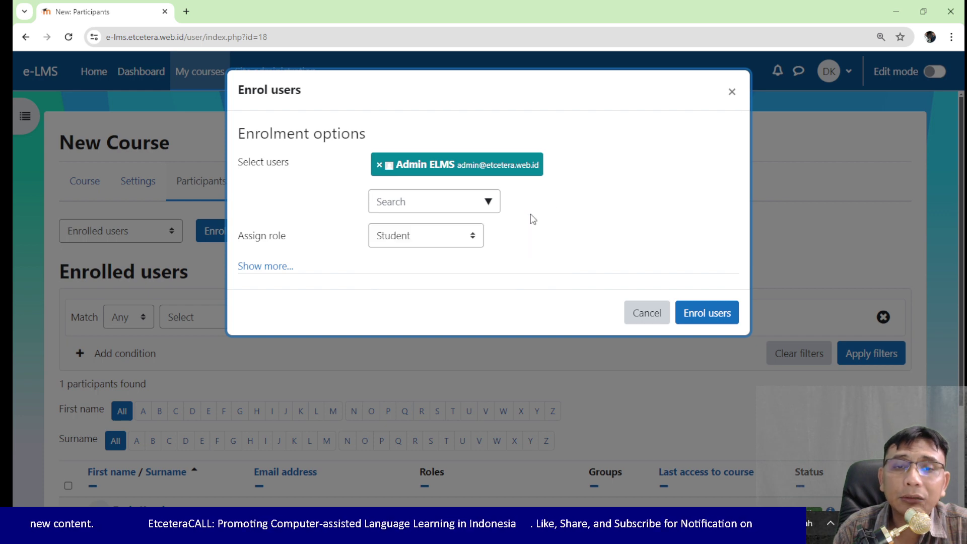
click(445, 245)
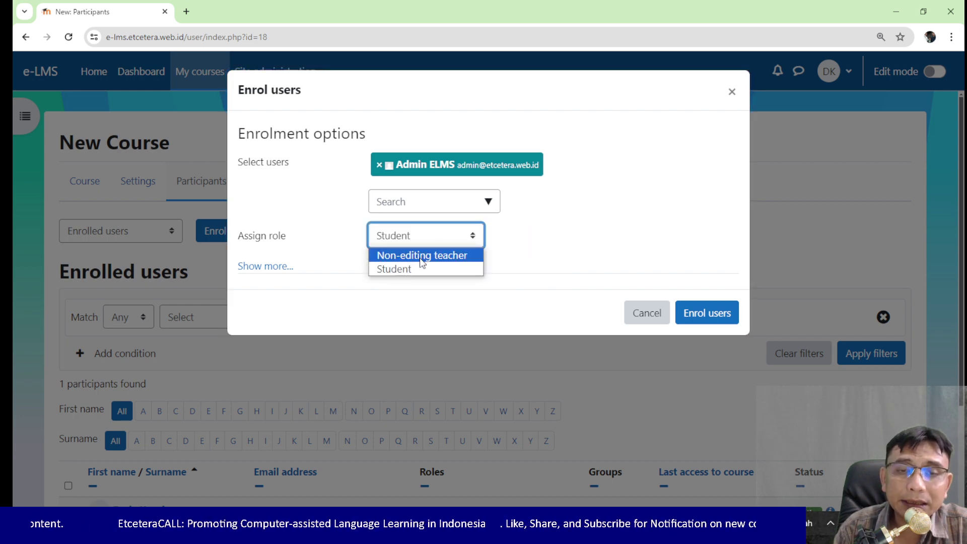
click(423, 259)
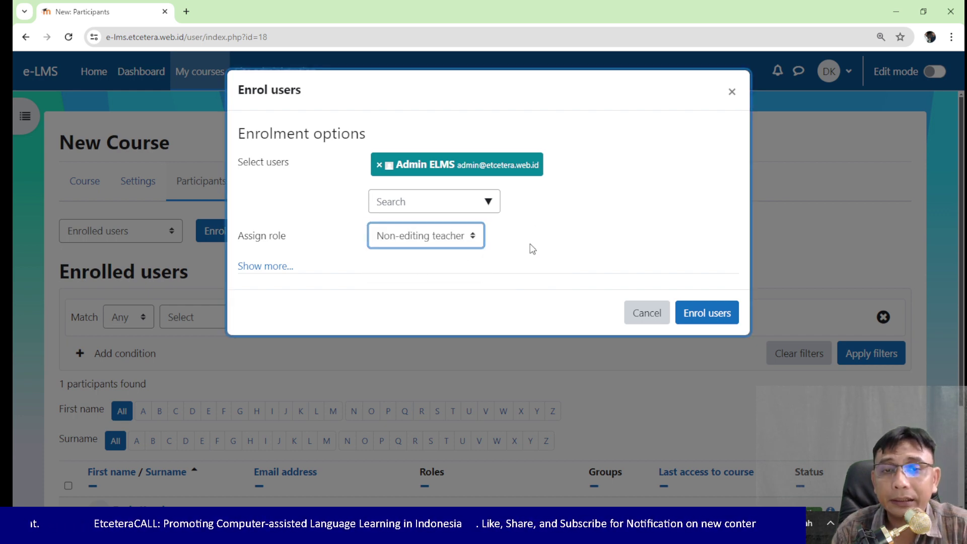
Step: Keep the enrolment duration Unlimited under Show more and enrol the admin user
click(276, 267)
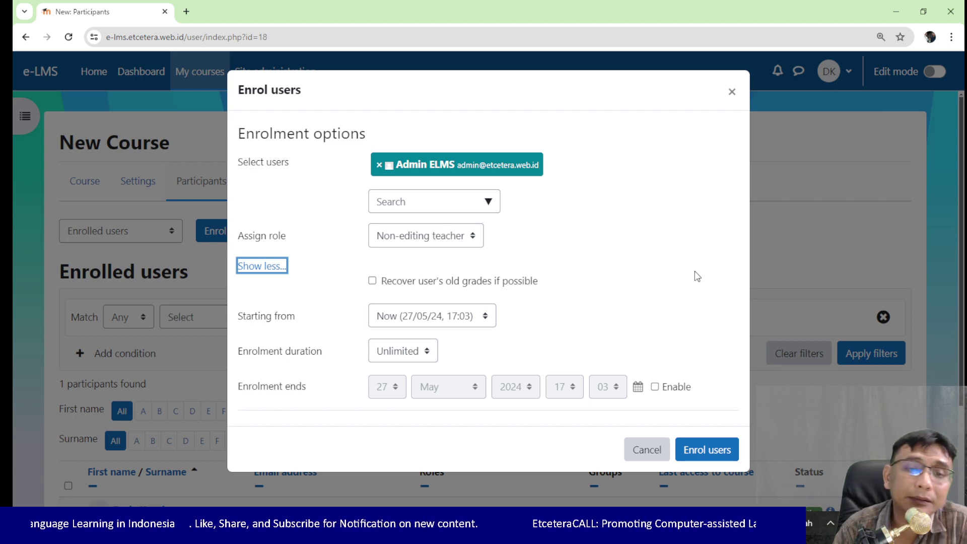
click(399, 359)
click(400, 360)
click(401, 361)
click(401, 361)
click(590, 322)
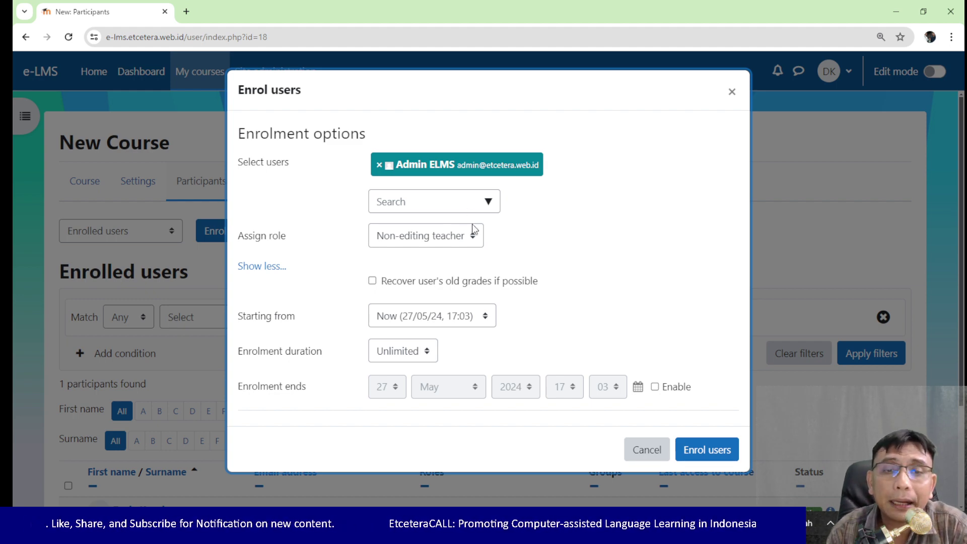
click(387, 207)
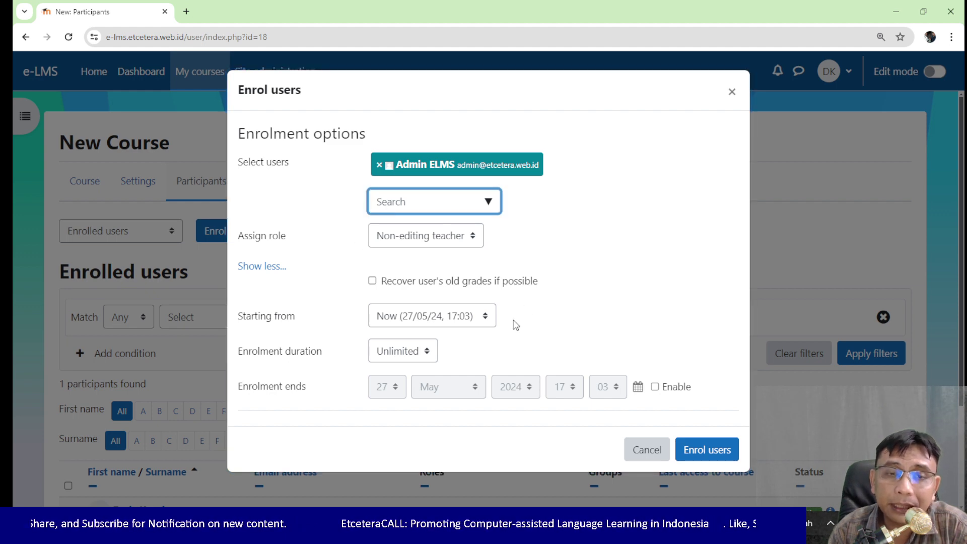
click(705, 451)
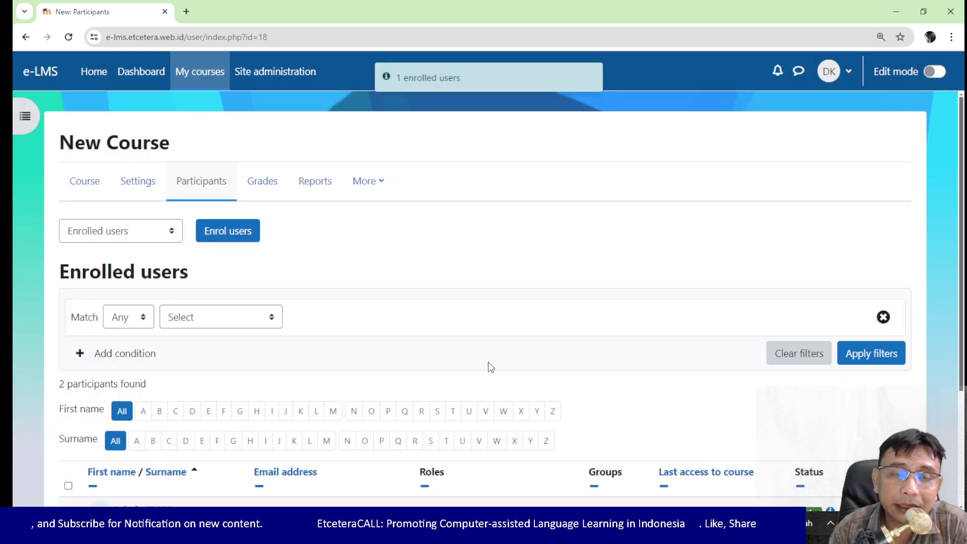
Step: Scroll the New Course participants list to review the two enrolled participants
scroll(488, 362, down, 3)
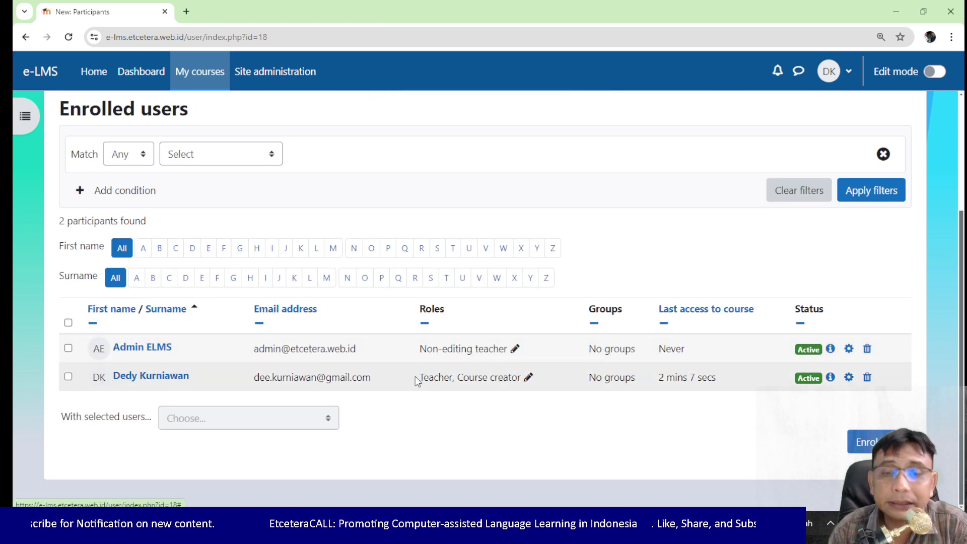
scroll(415, 377, up, 3)
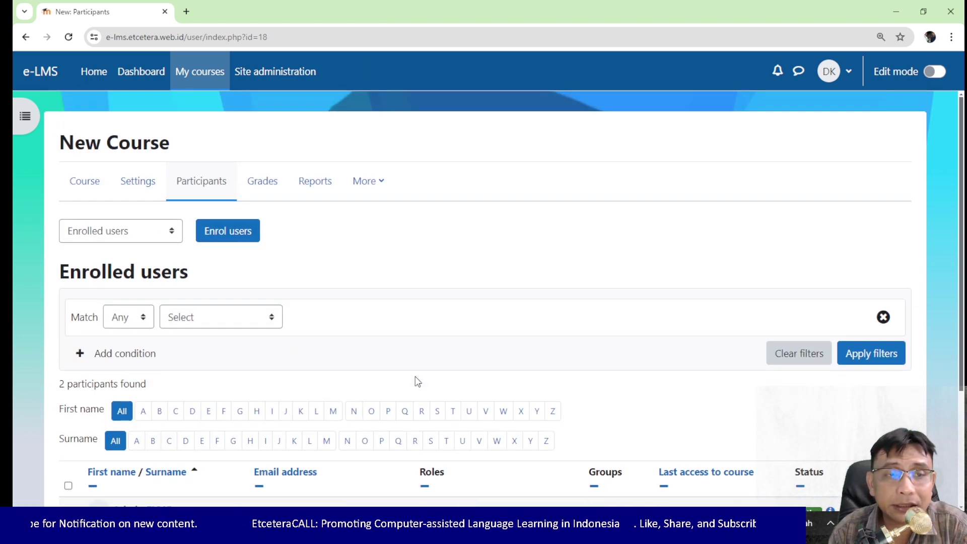
Step: In Enrol users, keep the Student role and select First Student and Second Student
click(249, 237)
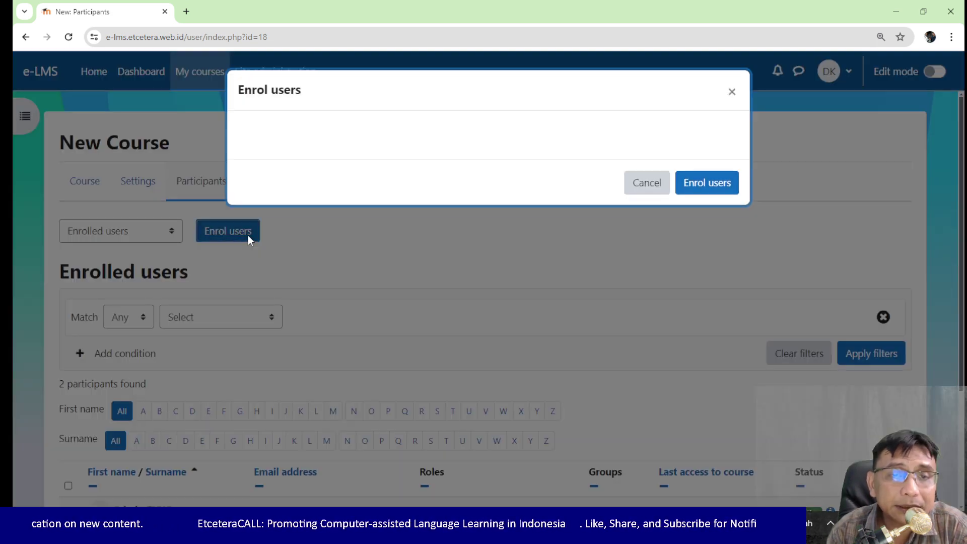
click(444, 229)
click(424, 259)
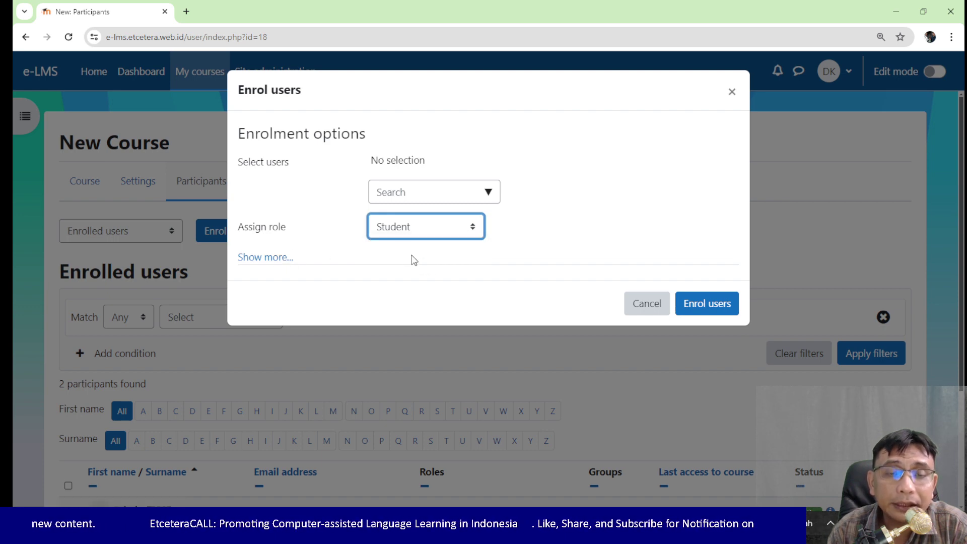
click(426, 197)
text(first)
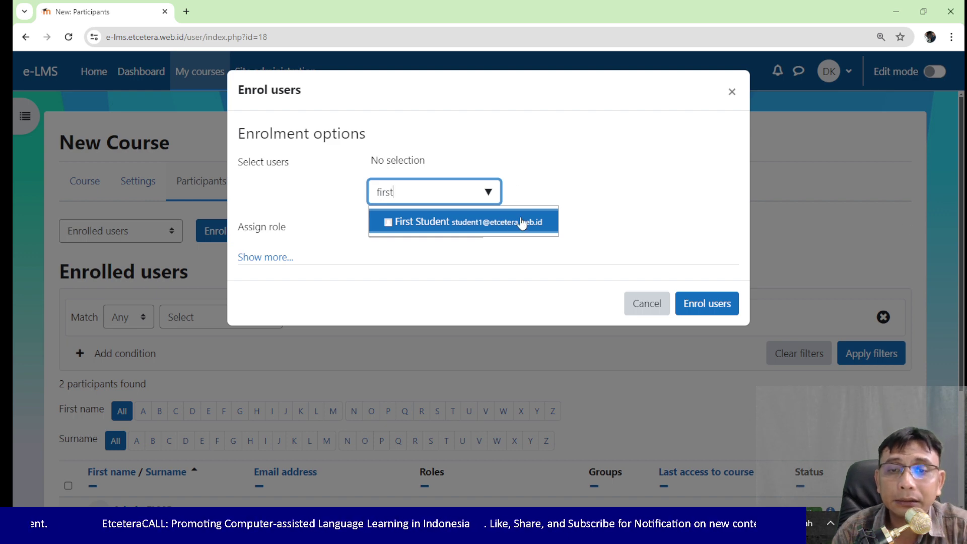
click(494, 223)
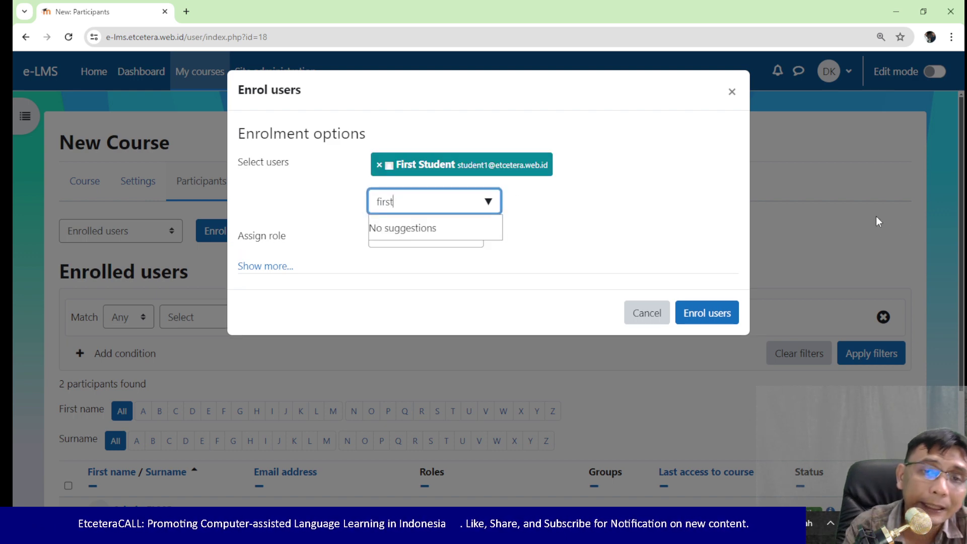
key(BackSpace)
key(BackSpace)
key(BackSpace)
key(BackSpace)
key(BackSpace)
text(sec)
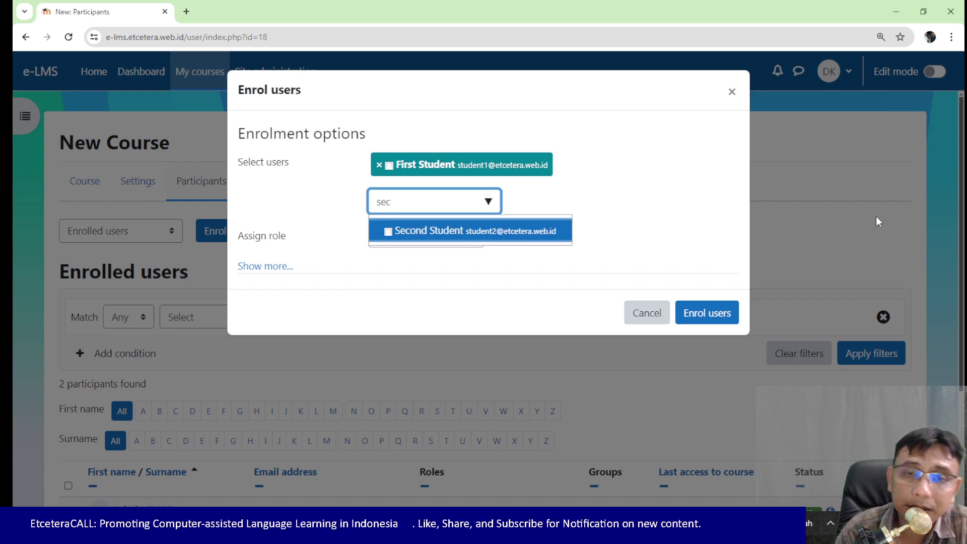
click(480, 235)
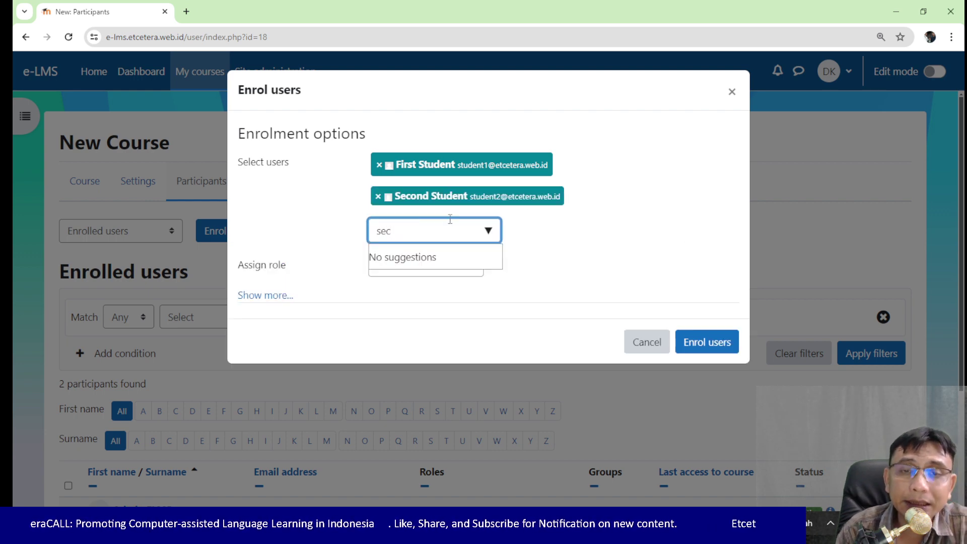
Step: Enrol the two selected students, then scroll the participants table to confirm four participants
click(689, 342)
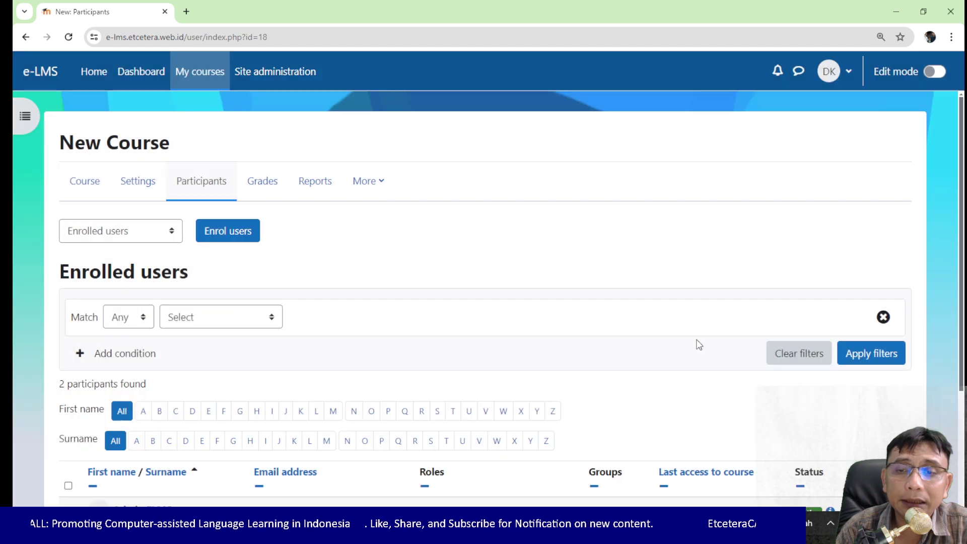
scroll(573, 326, down, 4)
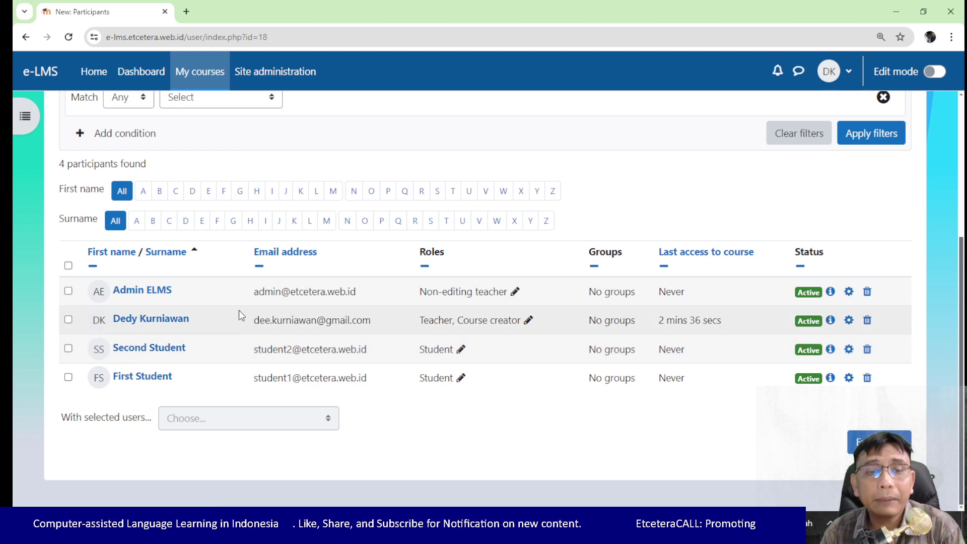
scroll(497, 410, up, 2)
scroll(420, 294, down, 2)
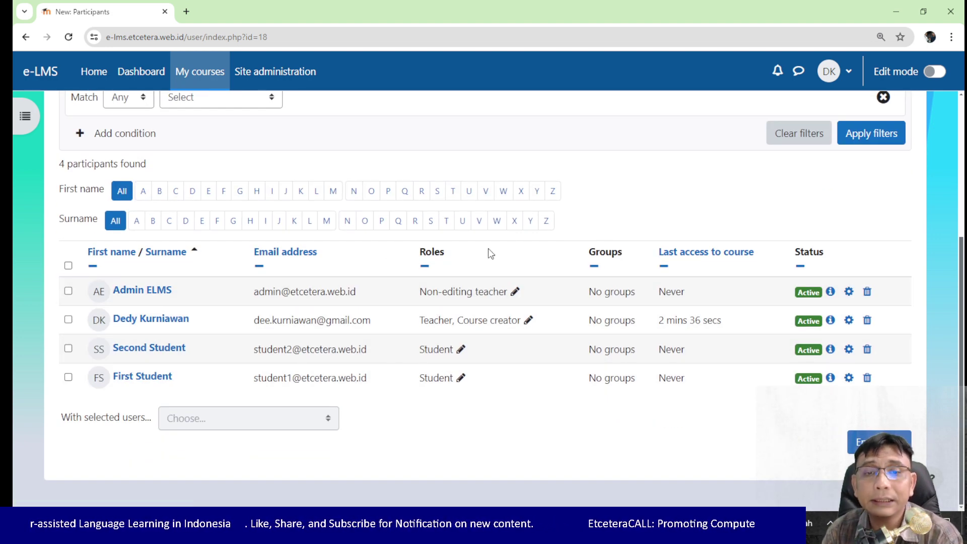
scroll(491, 253, up, 4)
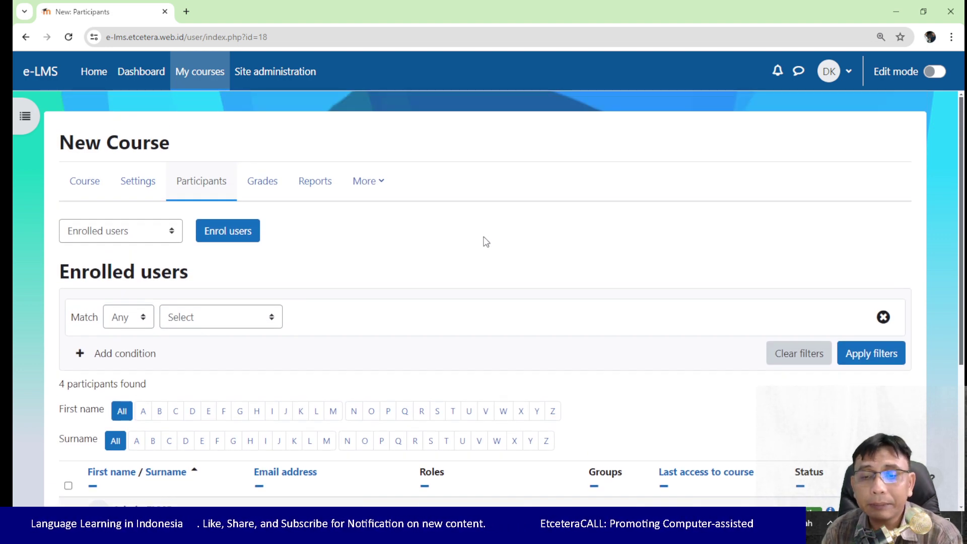
scroll(491, 247, down, 4)
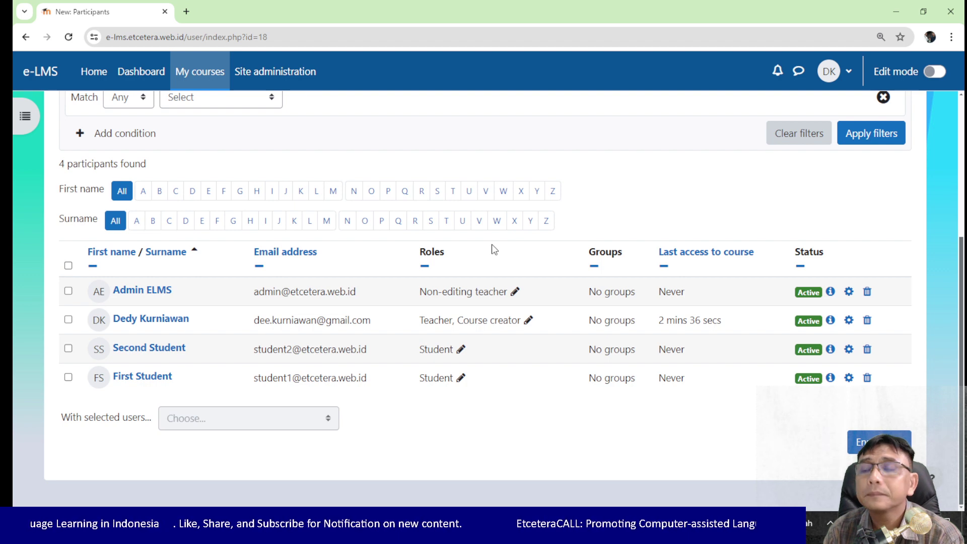
scroll(492, 251, up, 4)
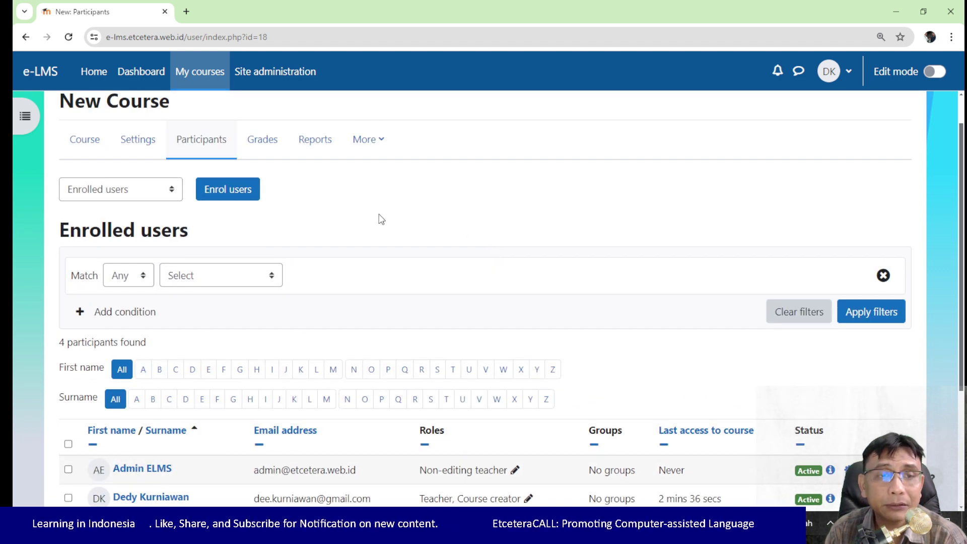
Step: Go to New Course's Enrolment methods page from the participants dropdown
click(171, 191)
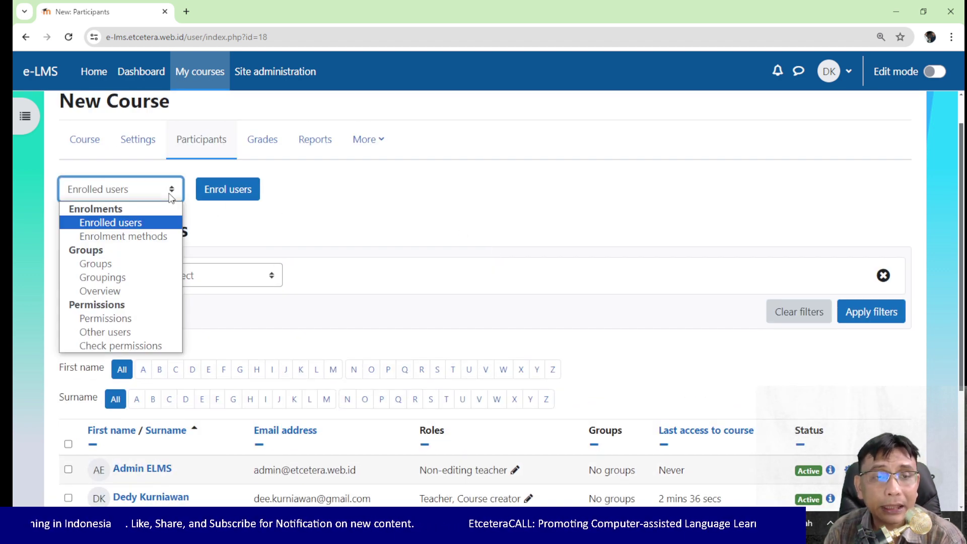
click(352, 184)
click(154, 192)
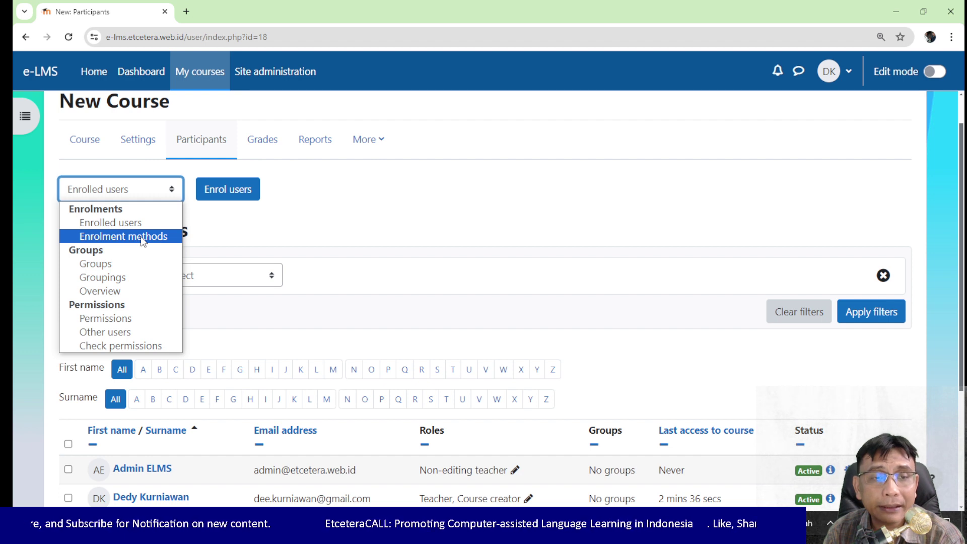
click(141, 237)
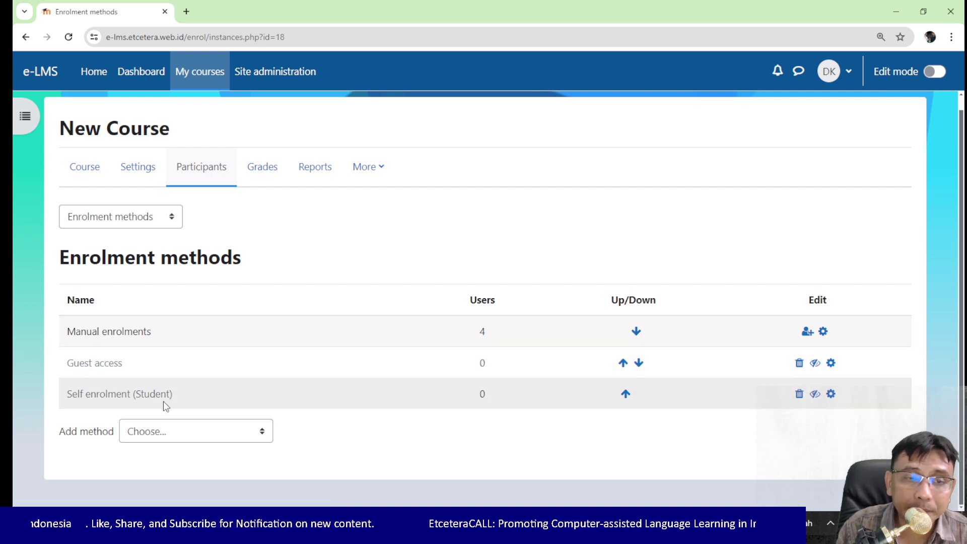
Step: Enable Self enrolment and give it an enrolment key in its settings
click(816, 395)
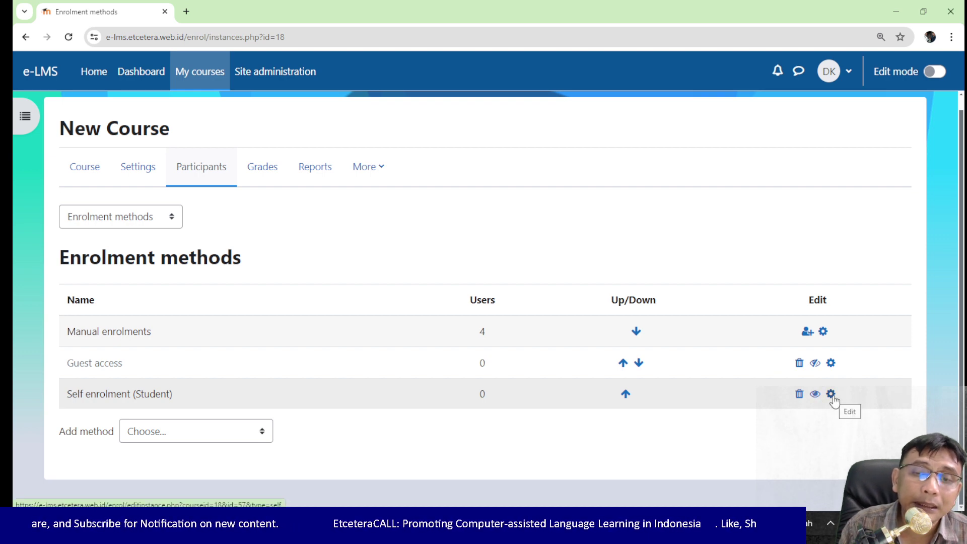
click(832, 396)
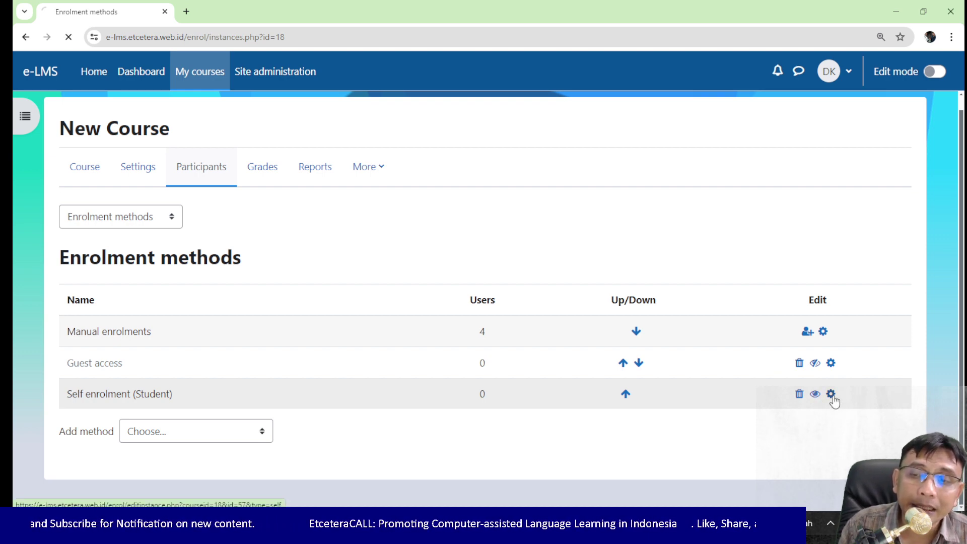
scroll(456, 315, down, 5)
scroll(752, 317, up, 2)
scroll(752, 317, up, 1)
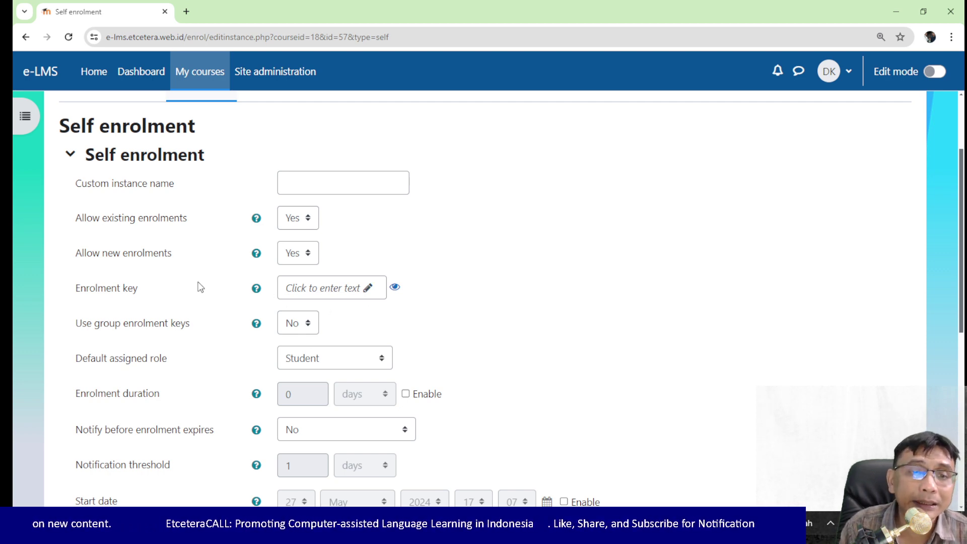
click(362, 292)
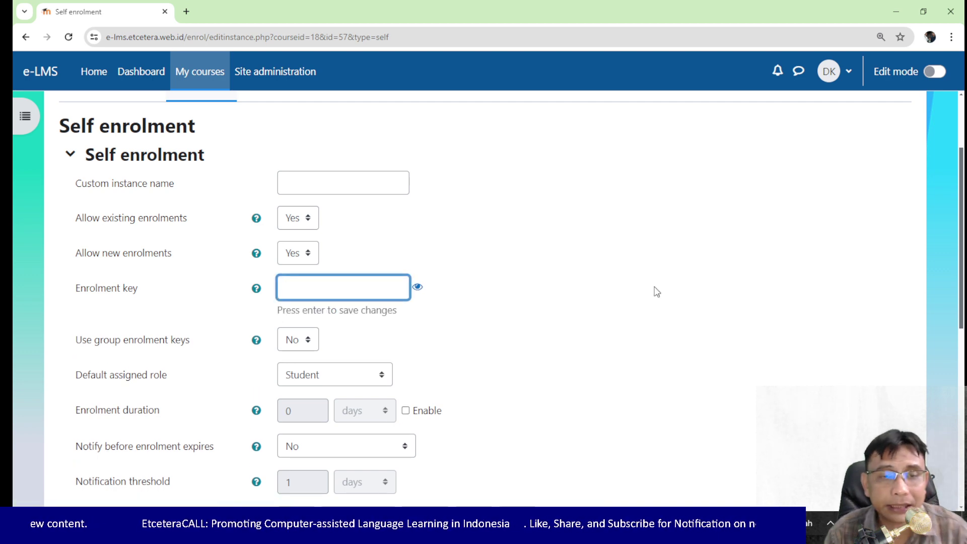
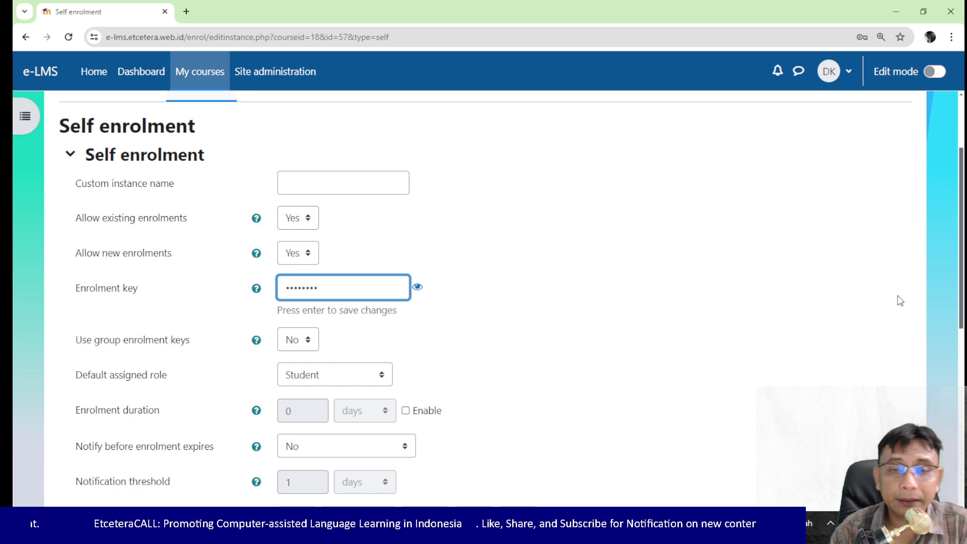
key(Return)
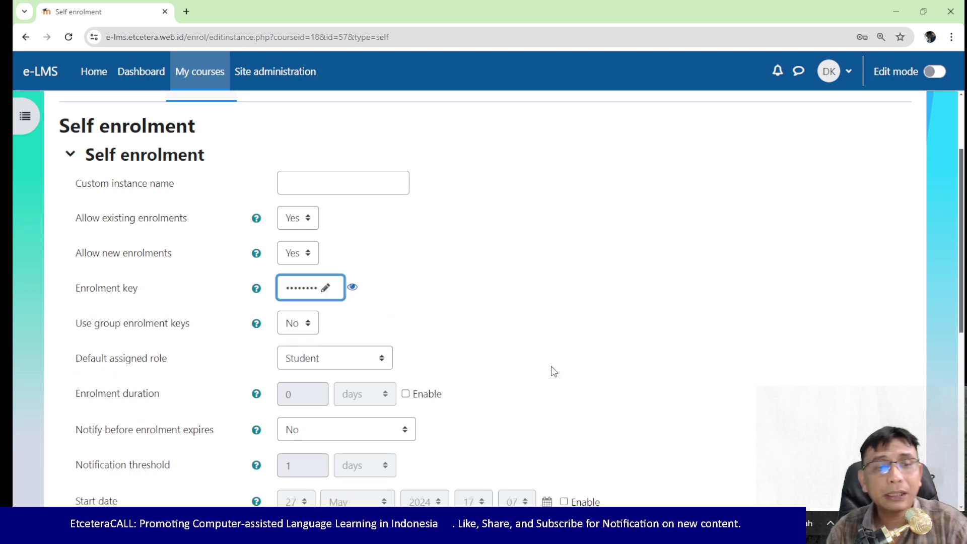
Step: Save changes at the bottom of the Self enrolment form
scroll(425, 340, down, 1)
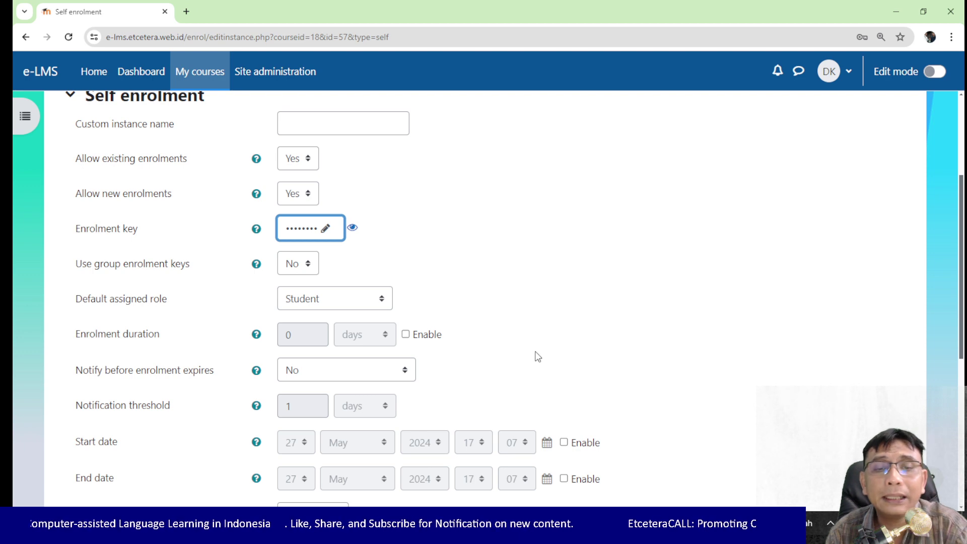
scroll(262, 326, down, 1)
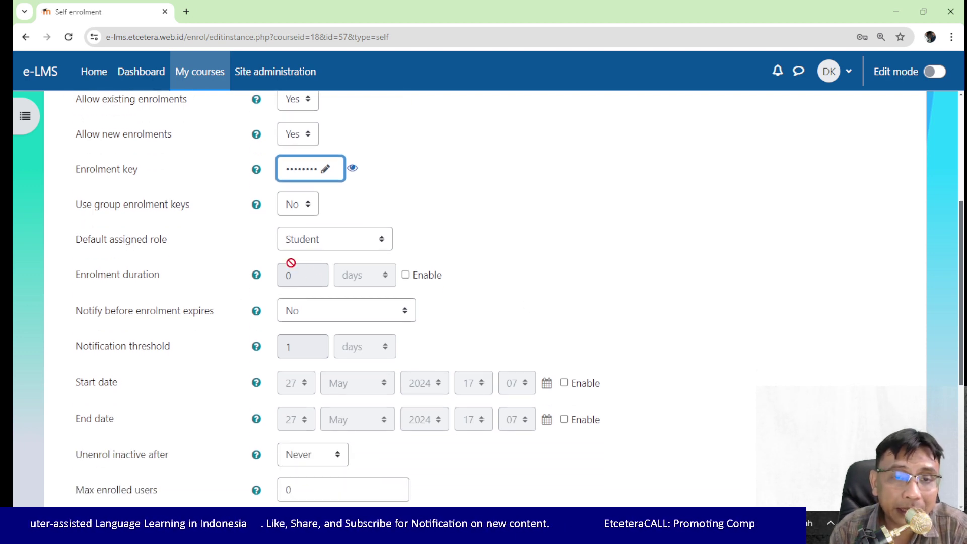
scroll(352, 207, up, 5)
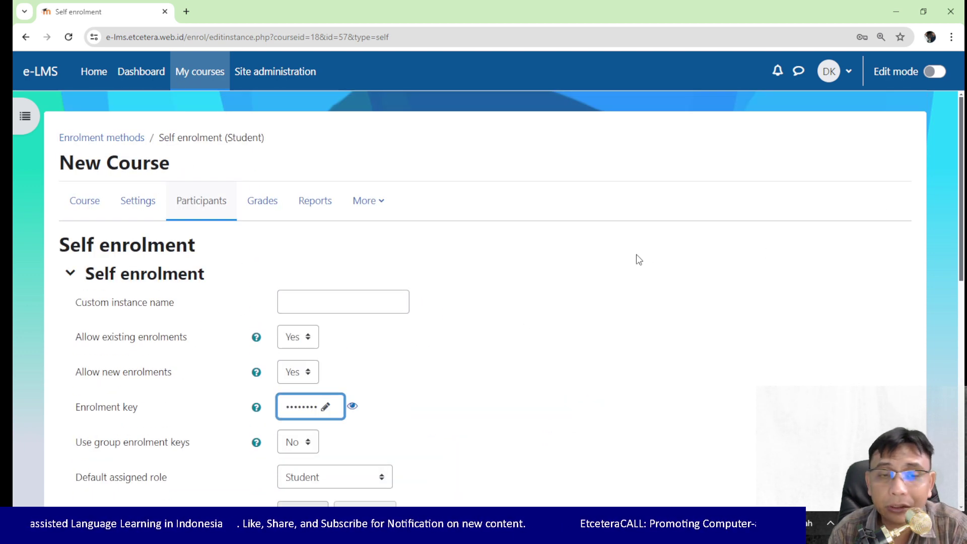
scroll(637, 259, down, 10)
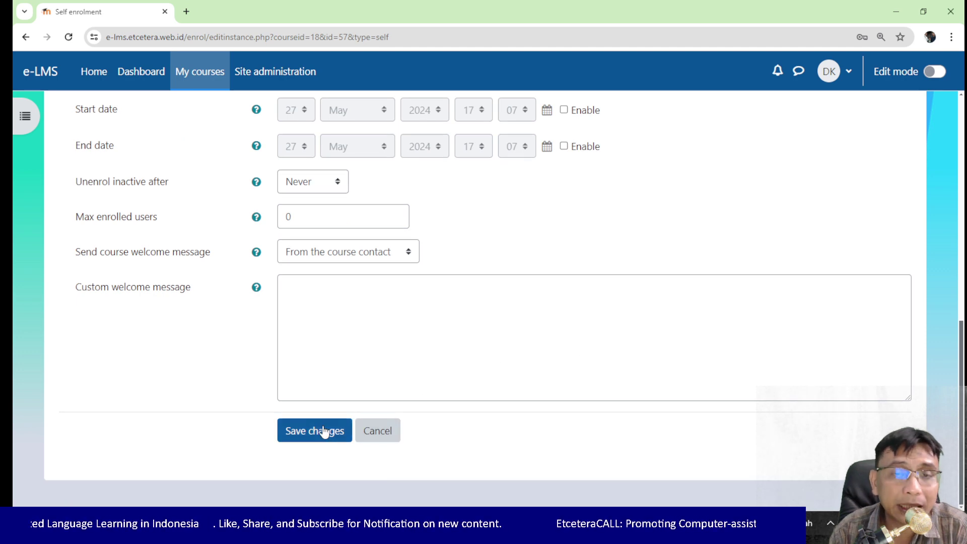
click(319, 434)
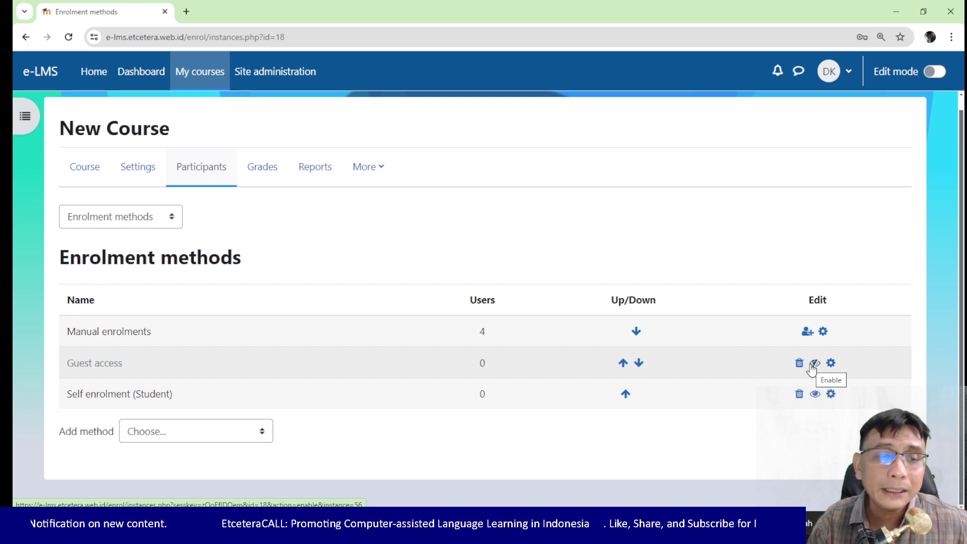
Step: Enable Guest access, check that Allow guest access is Yes, and cancel its settings
click(813, 367)
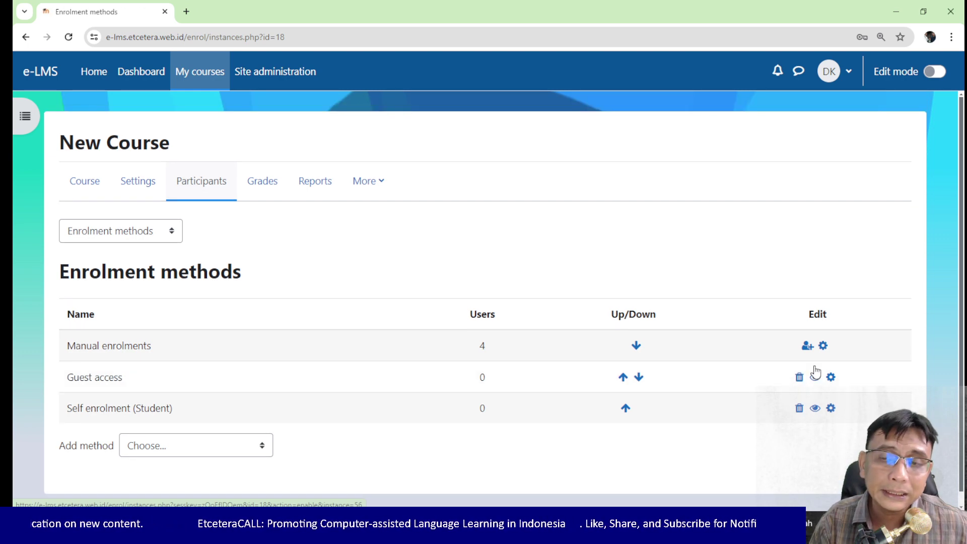
scroll(705, 376, down, 1)
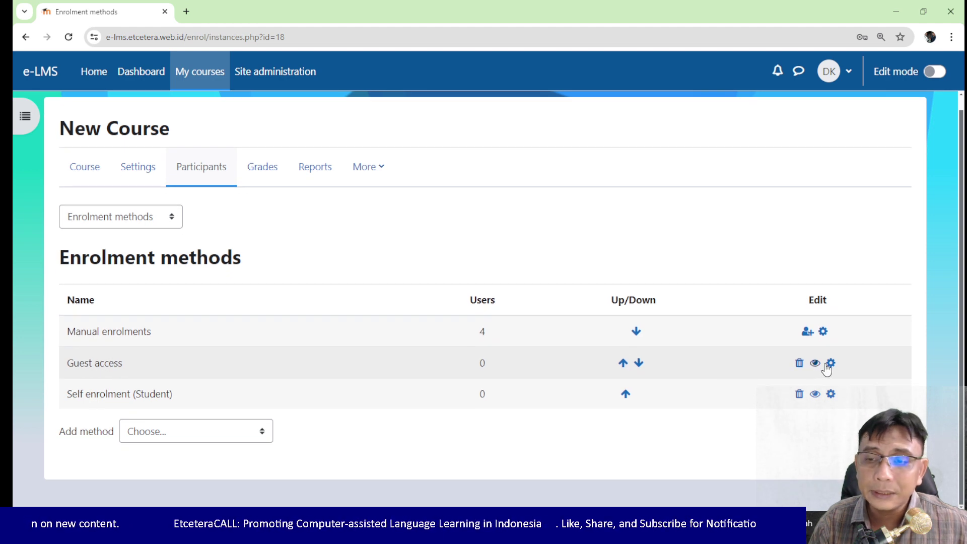
click(829, 365)
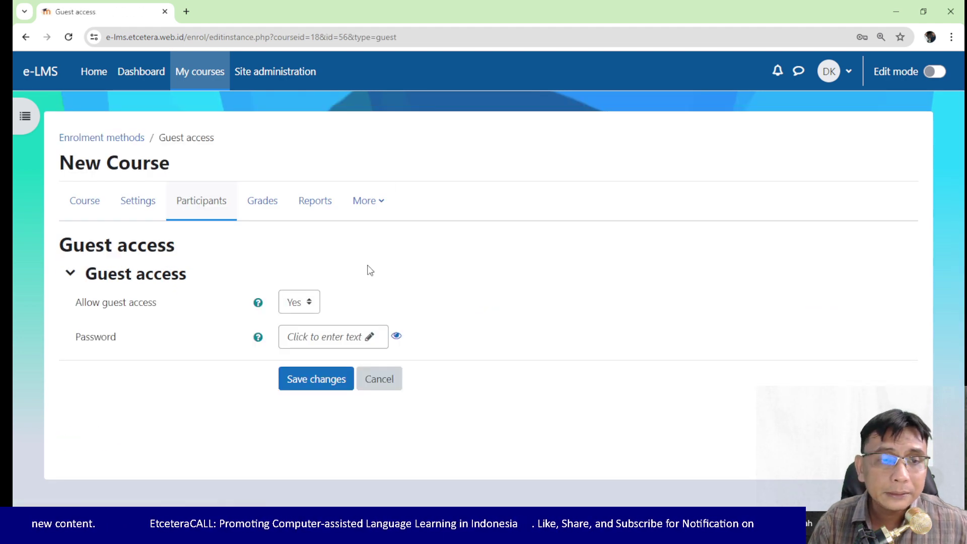
click(309, 304)
click(307, 304)
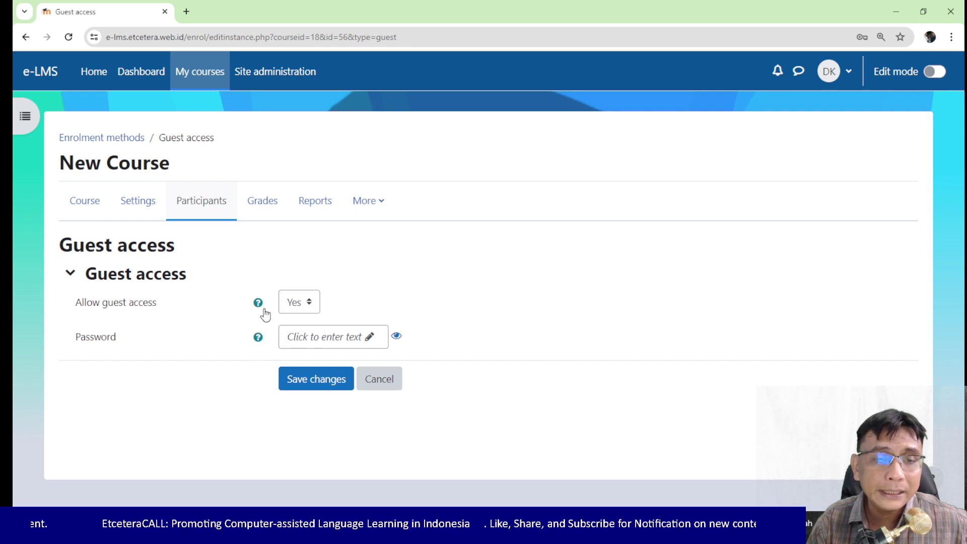
triple_click(105, 303)
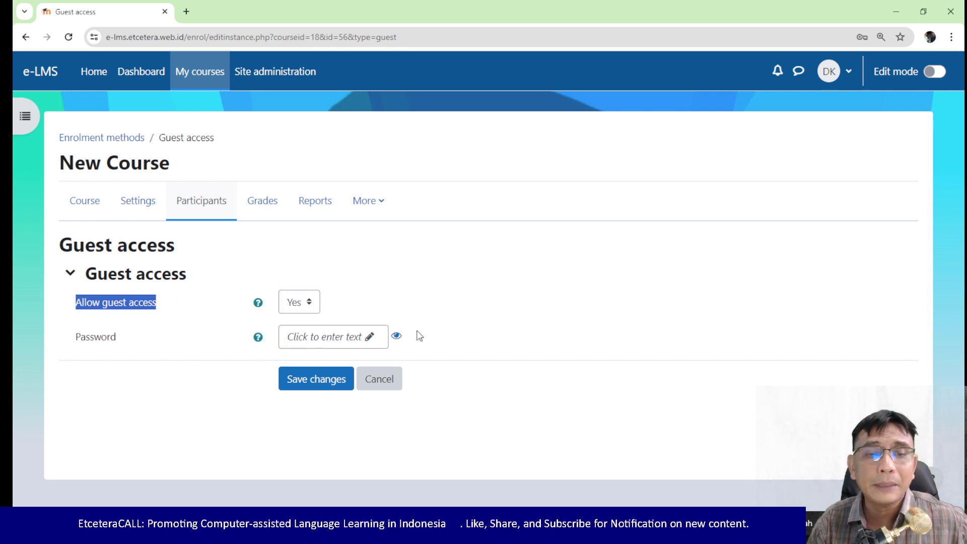
click(391, 383)
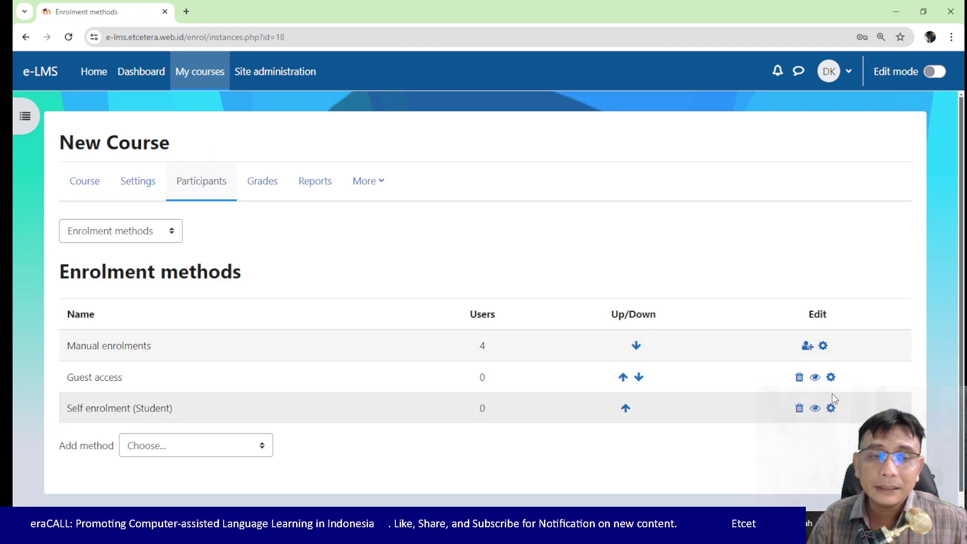
Step: Disable Guest access again and return to the course Participants page
click(814, 378)
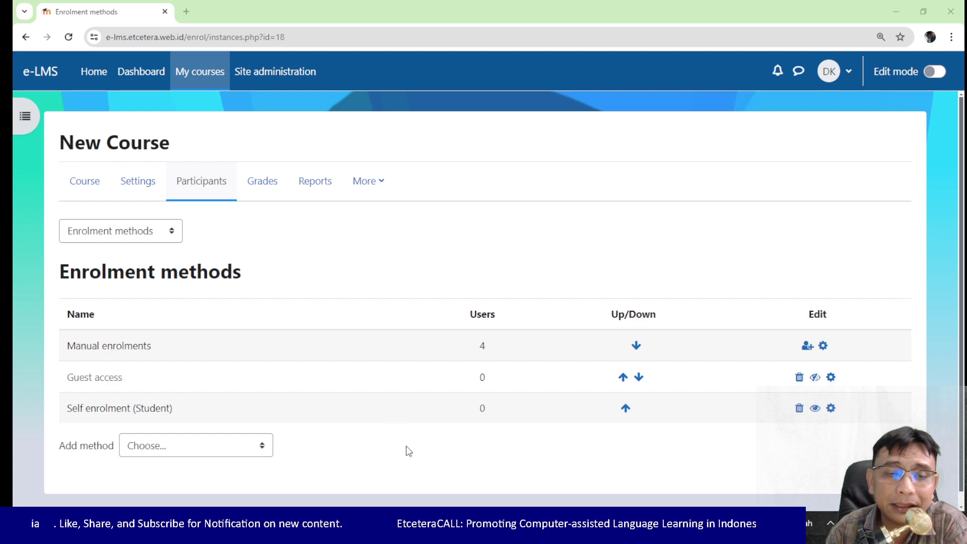
mouse_move(286, 531)
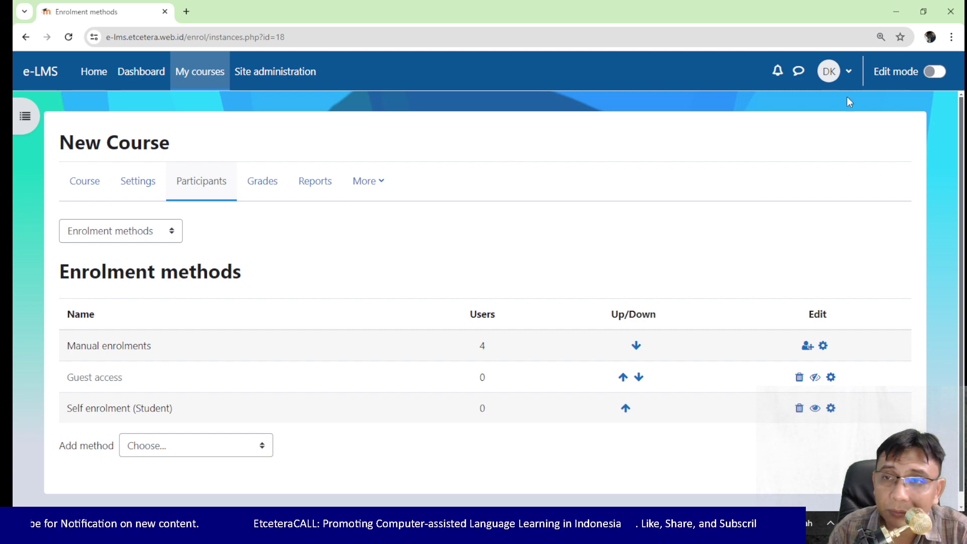
click(215, 188)
Step: View the Enrolled users list and confirm it shows four participants
click(143, 228)
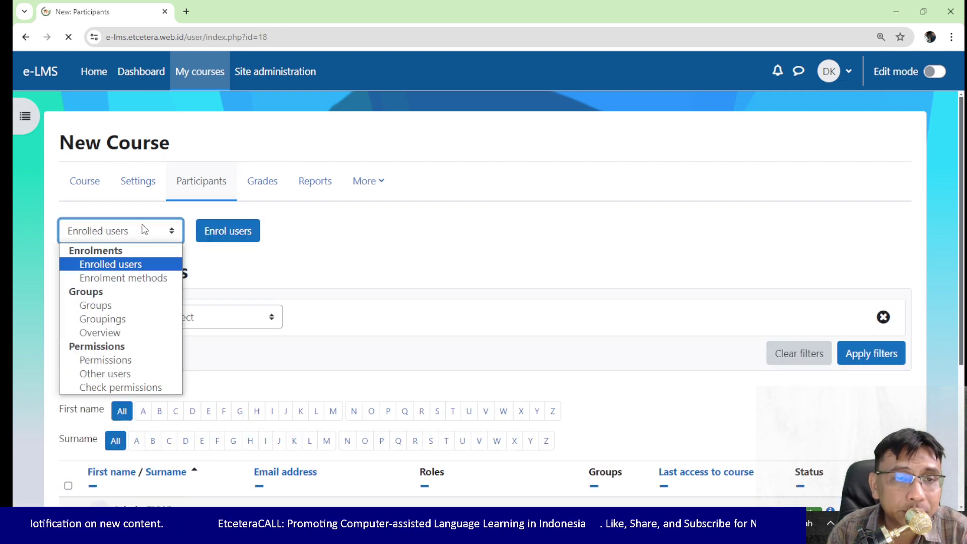
click(134, 267)
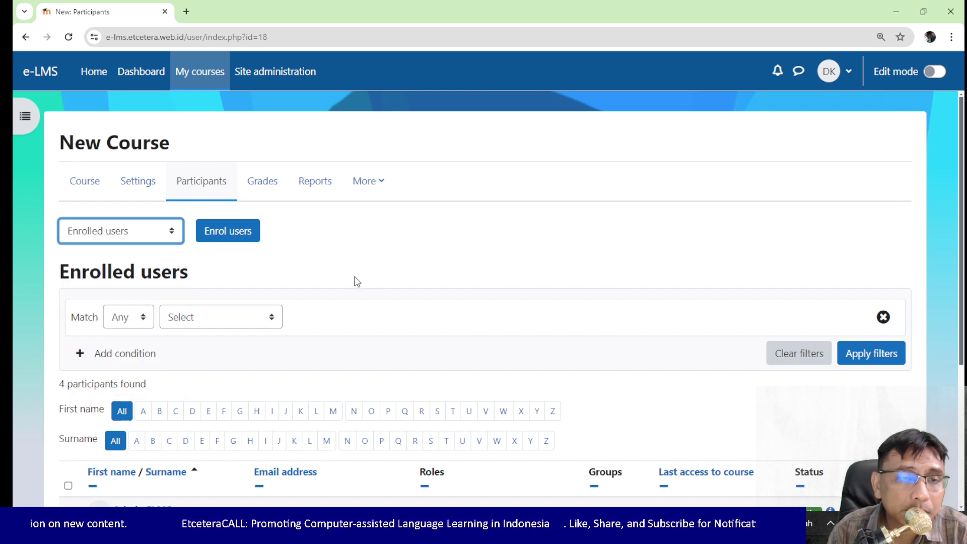
scroll(353, 276, down, 3)
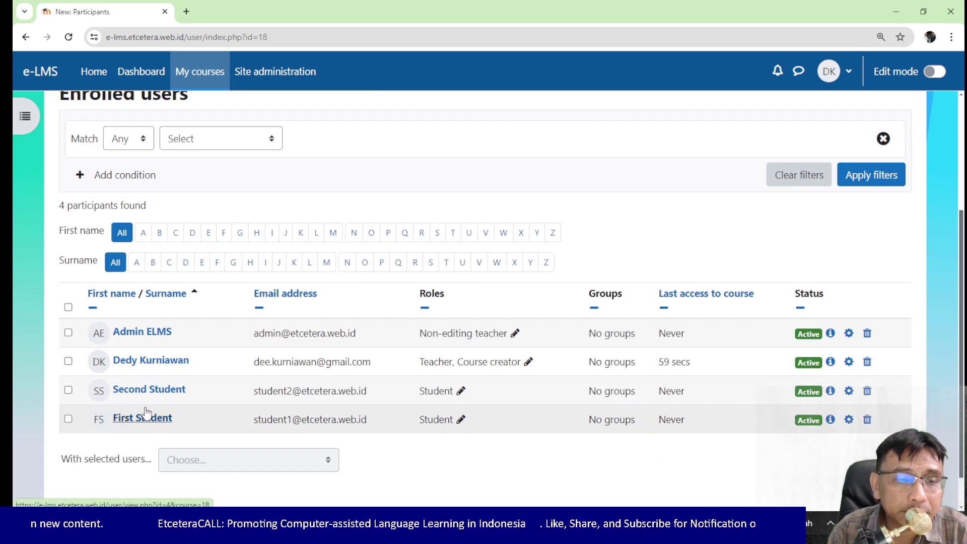
scroll(504, 297, up, 3)
Step: Log out of the teacher account and go to the login page
click(851, 75)
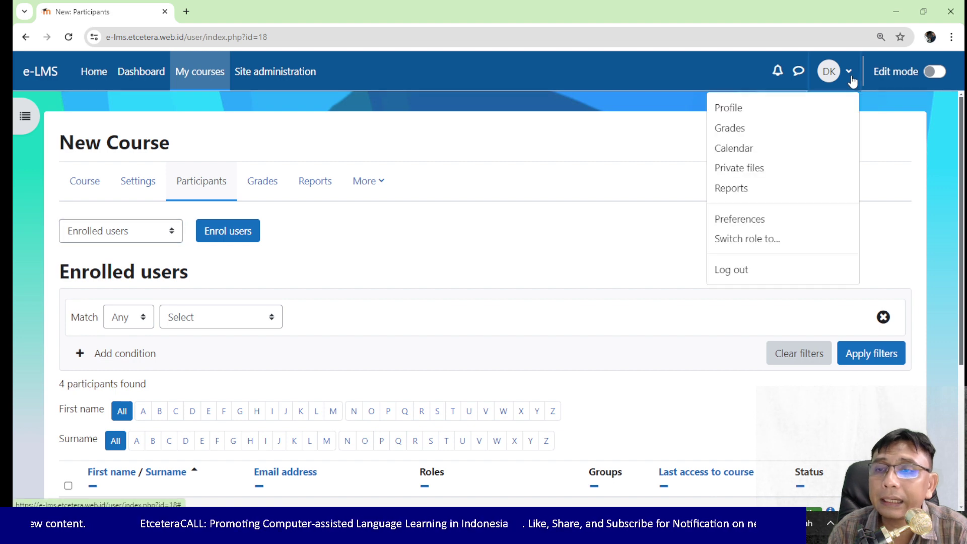
click(748, 269)
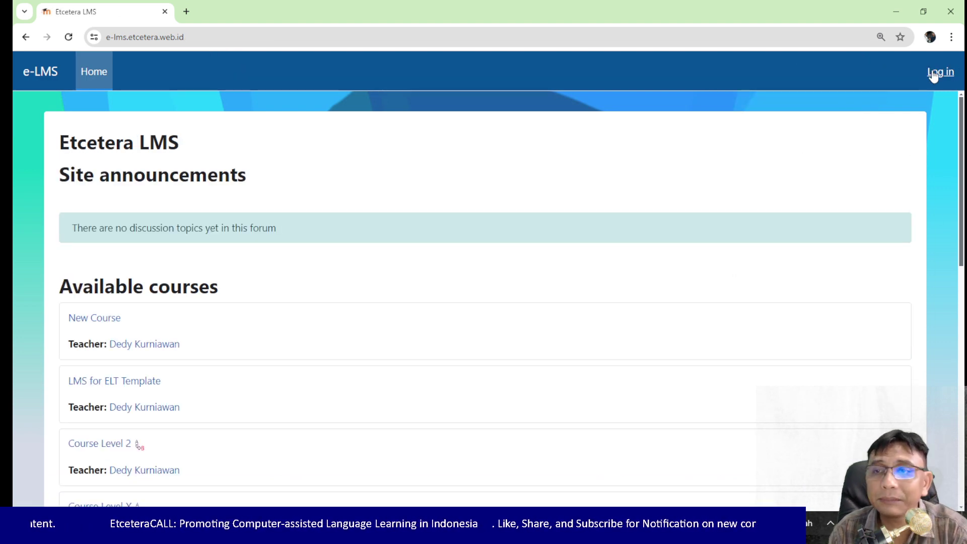
click(940, 72)
Step: Attempt to log in as student3 with a password, which fails twice
double_click(473, 220)
text(s)
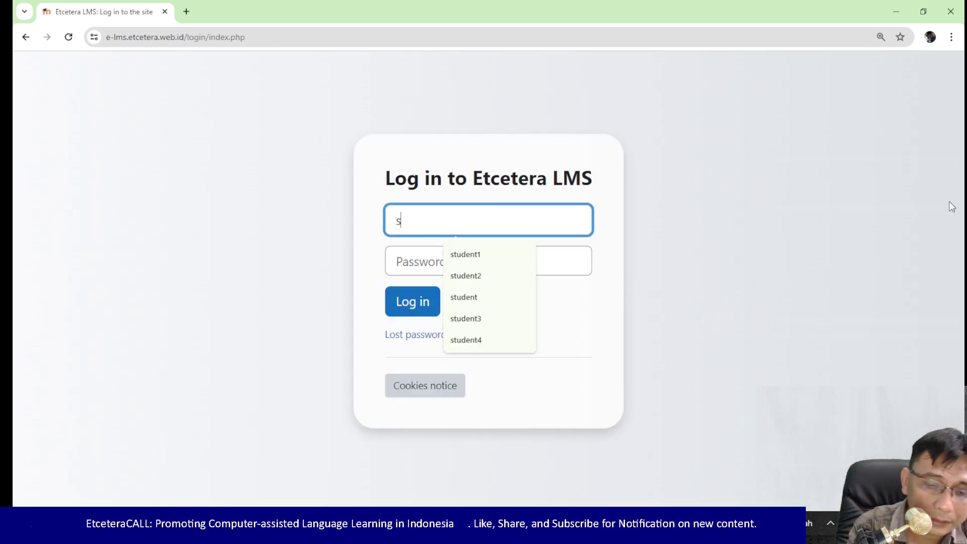
text(tudent3)
key(Tab)
text(1234567890)
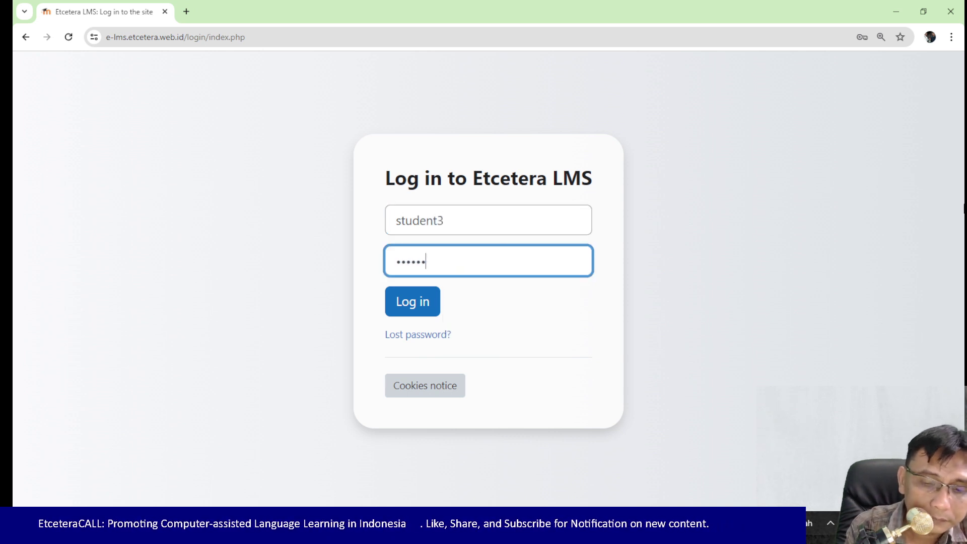
key(Return)
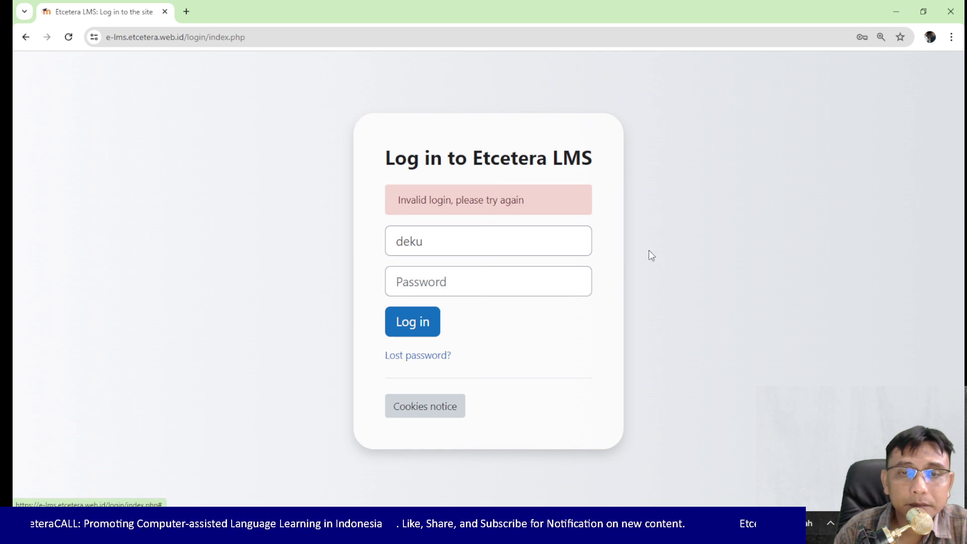
click(447, 280)
text(123456789)
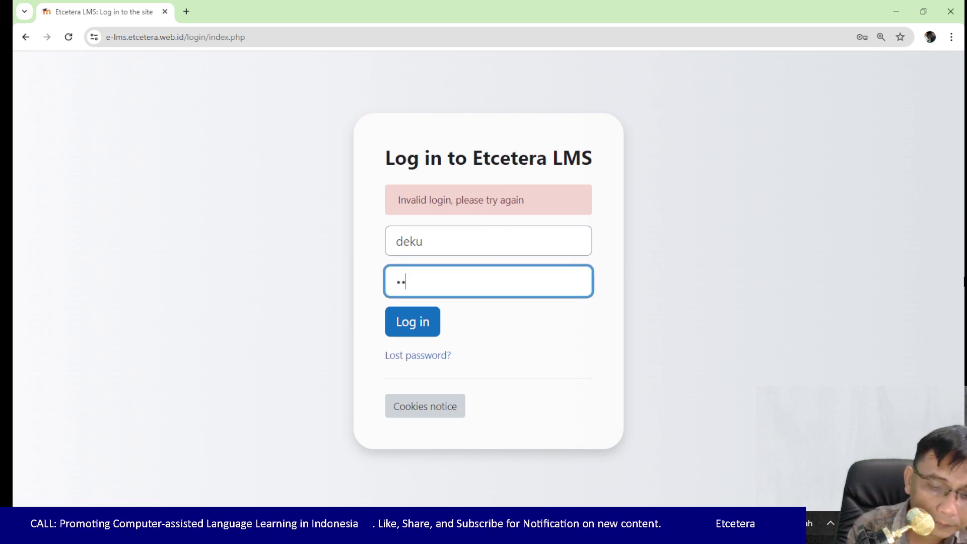
key(Return)
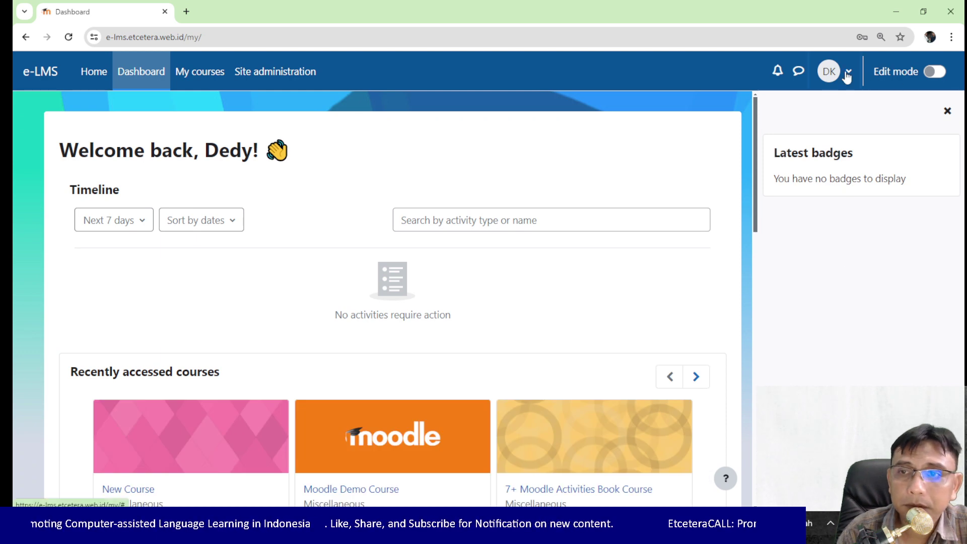
Step: Log out the teacher session and sign in as student4 with its password
click(843, 74)
click(733, 248)
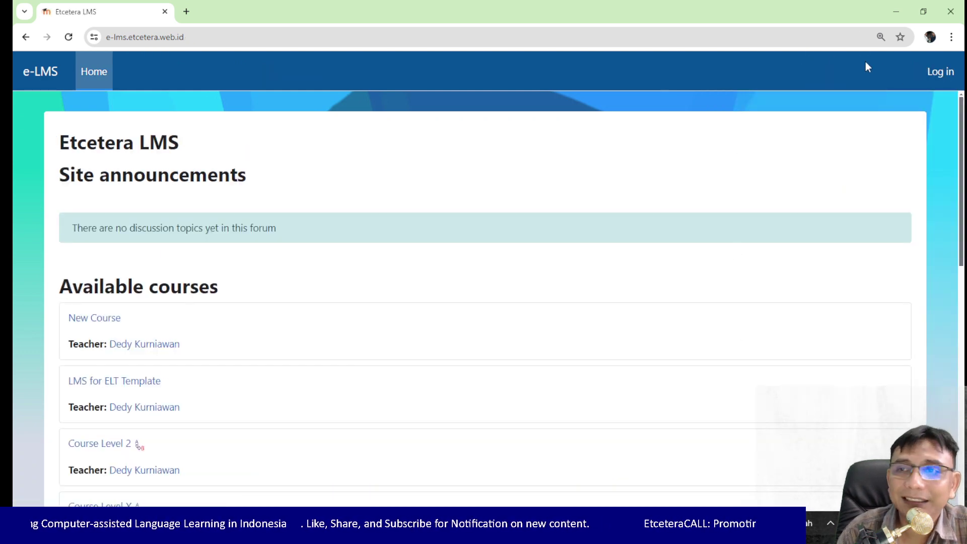
click(940, 71)
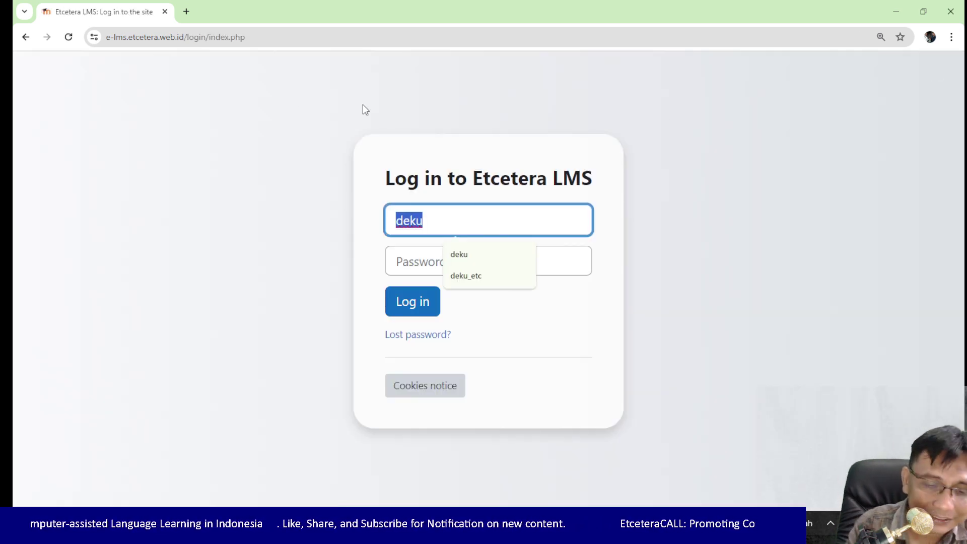
text(student4)
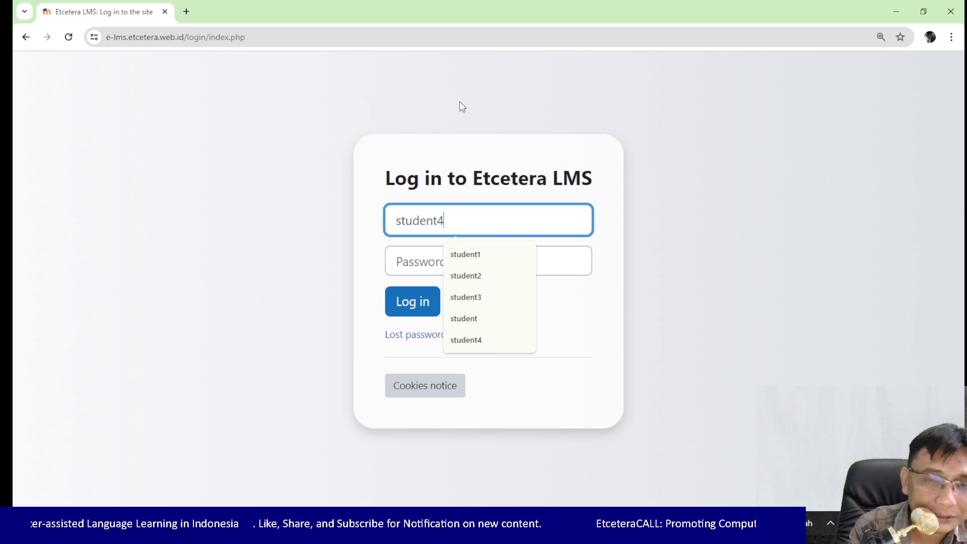
key(Tab)
text(•••••••••)
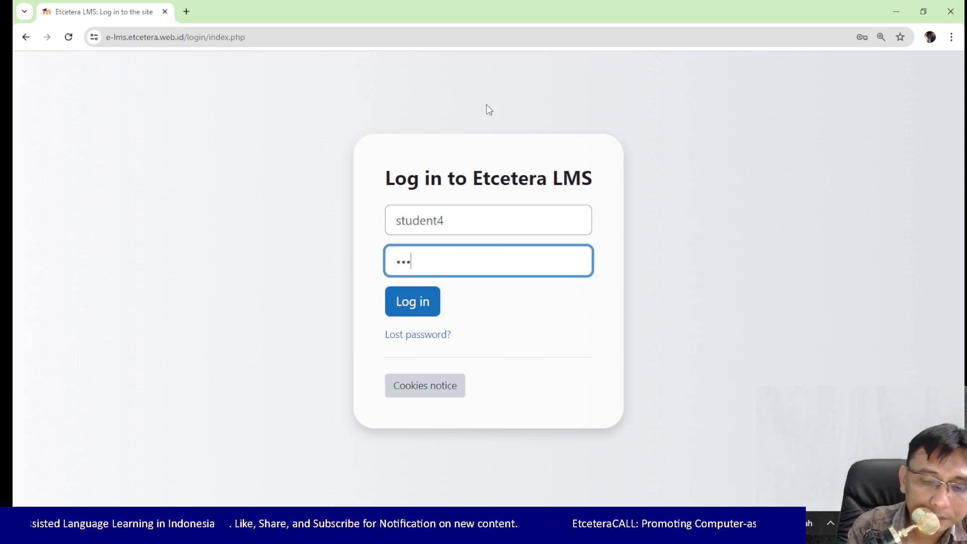
key(Return)
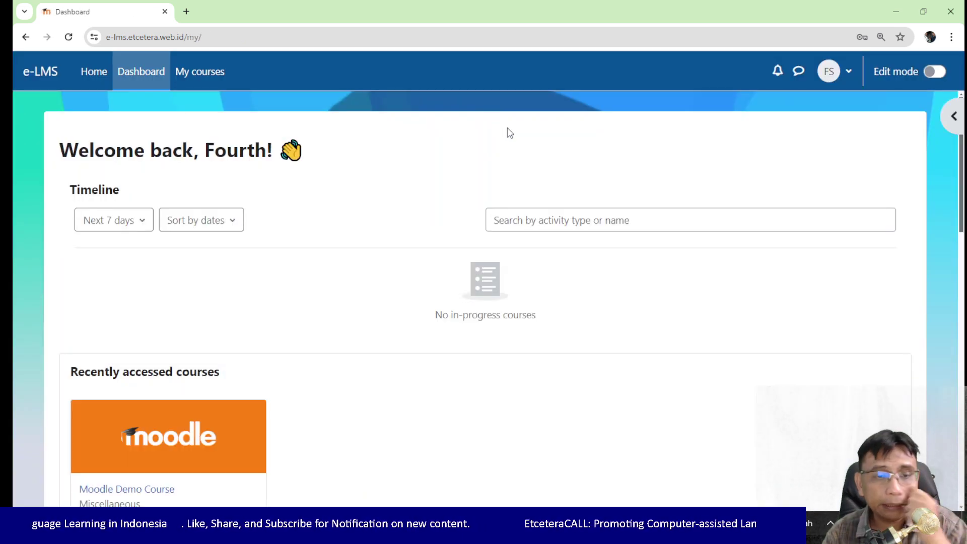
Step: Go to the site Home and scroll the Available courses list showing New Course
scroll(507, 128, down, 8)
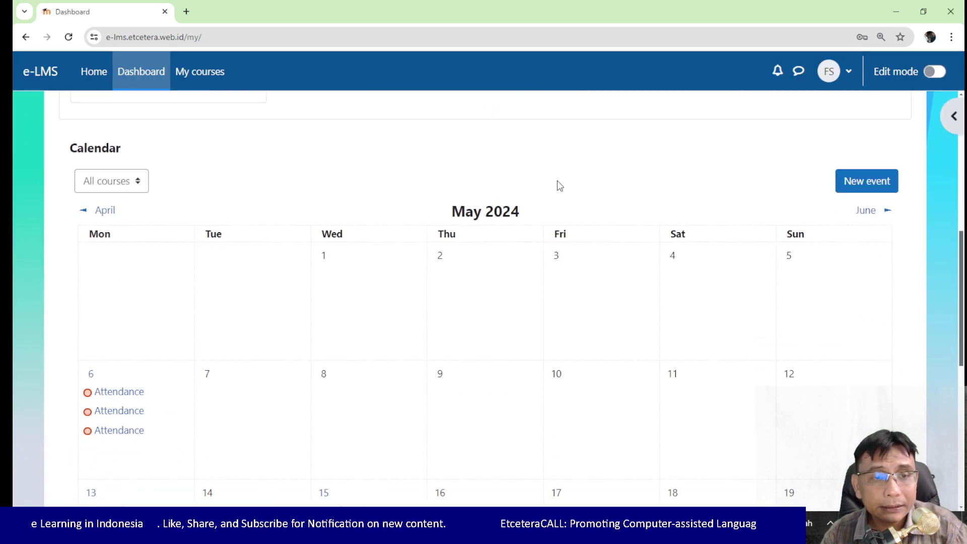
scroll(558, 180, up, 8)
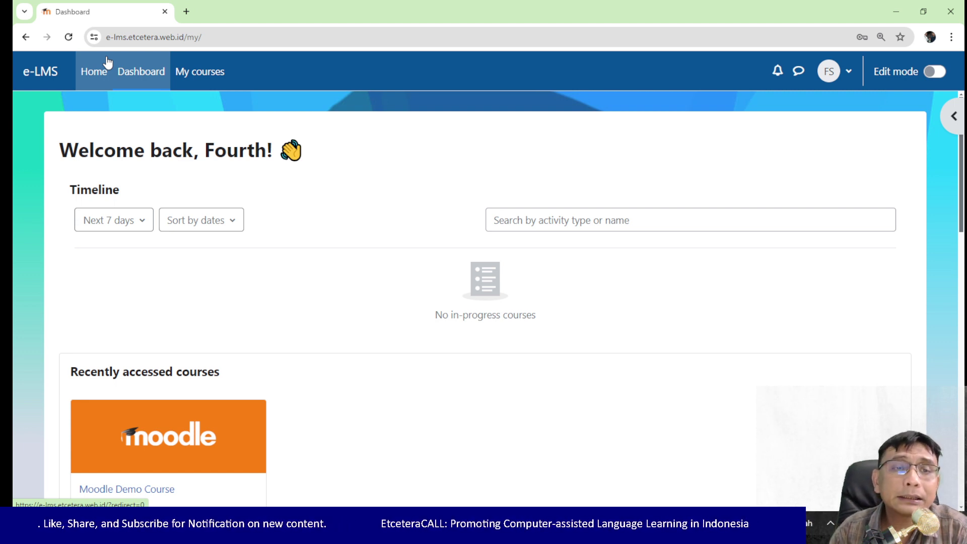
click(98, 71)
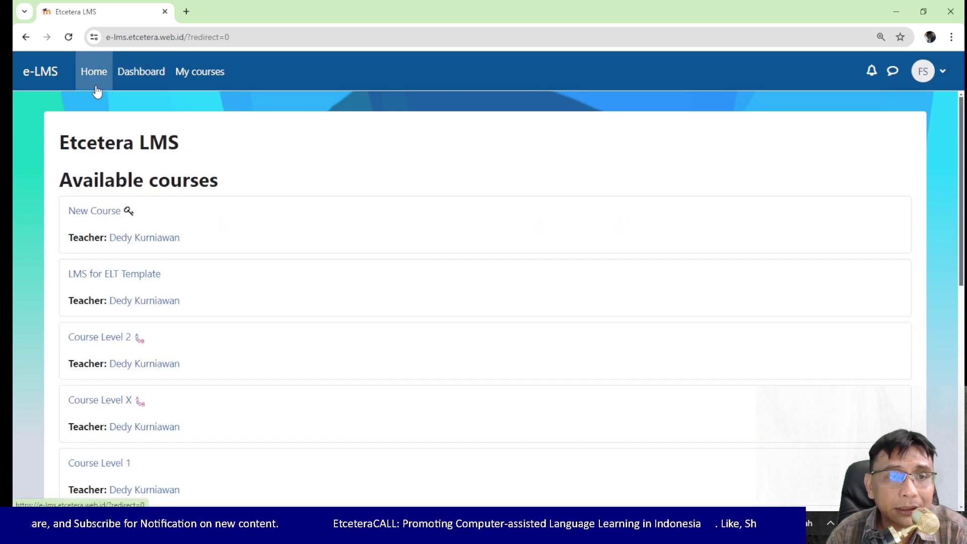
scroll(222, 183, down, 2)
scroll(166, 232, down, 5)
scroll(115, 184, up, 7)
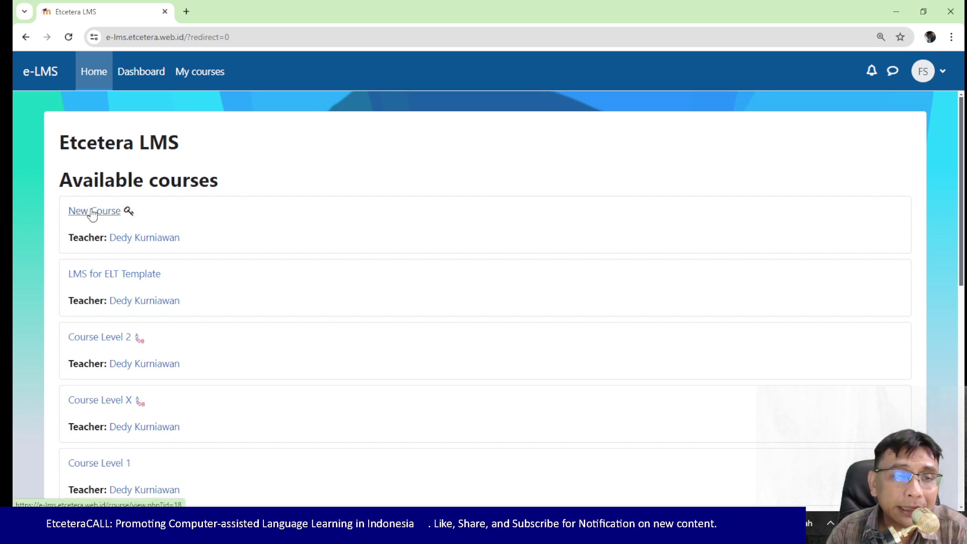
Step: Open New Course, enter its enrolment key, and choose Enrol me
click(92, 212)
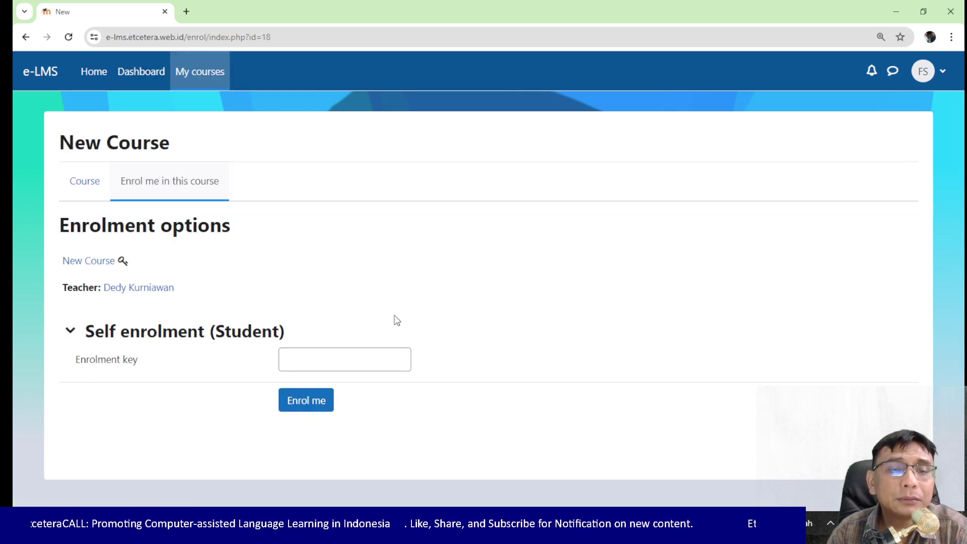
click(341, 362)
text(123)
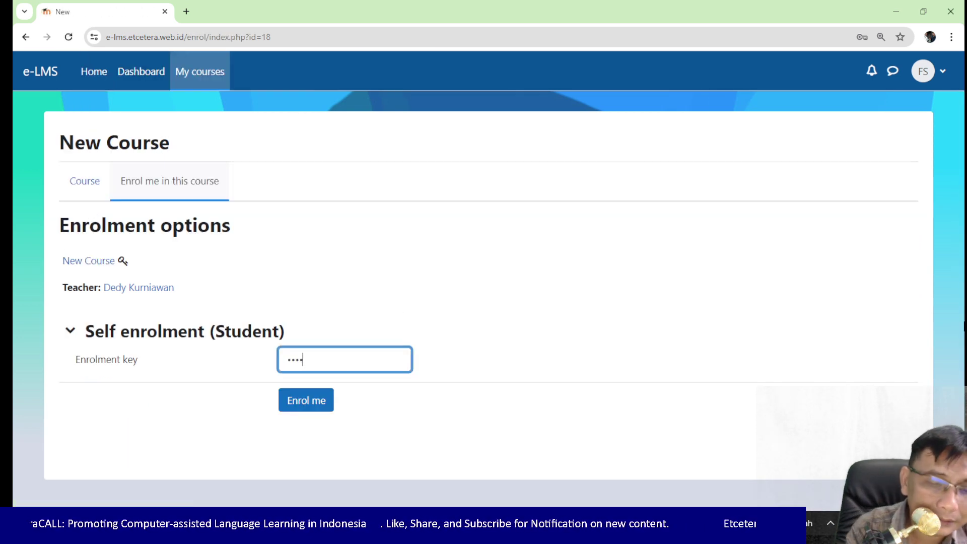
key(BackSpace)
key(BackSpace)
key(BackSpace)
text(12)
key(BackSpace)
key(BackSpace)
click(306, 401)
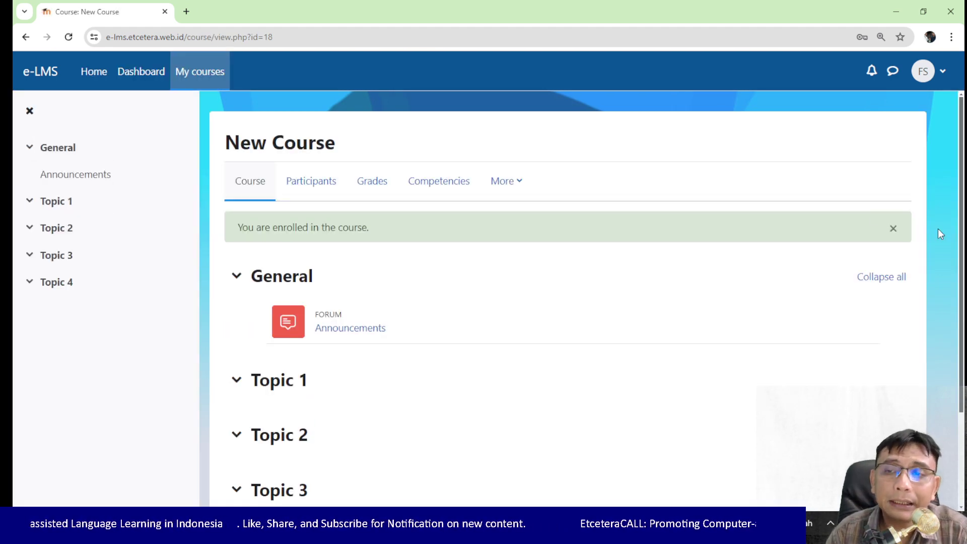
Step: Dismiss the enrolment alert and review New Course's five participants, including the new Student
click(892, 227)
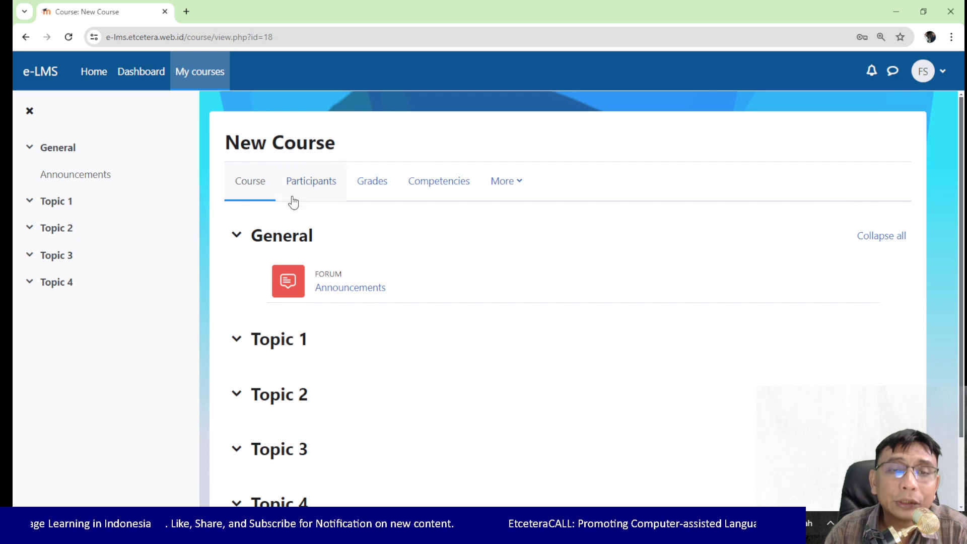
click(331, 191)
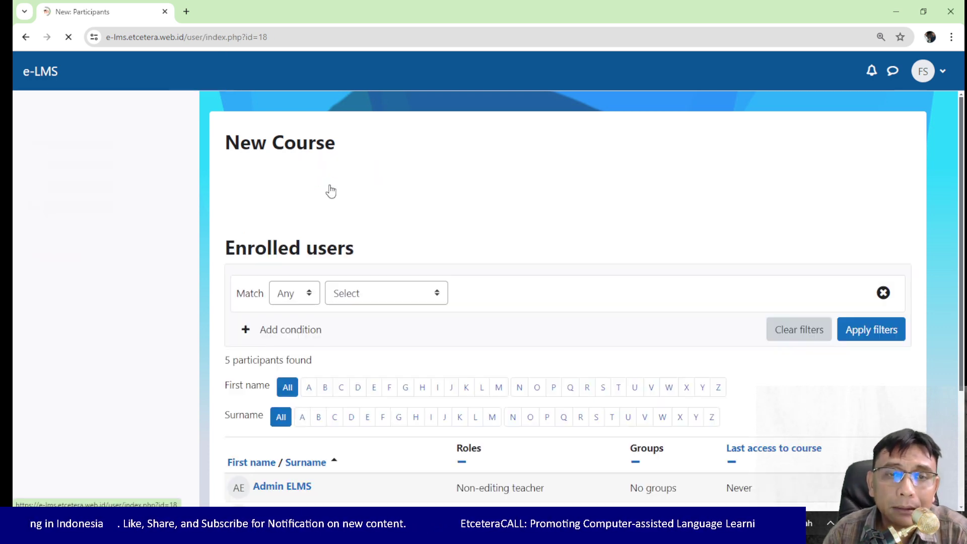
scroll(386, 219, down, 3)
scroll(353, 202, up, 3)
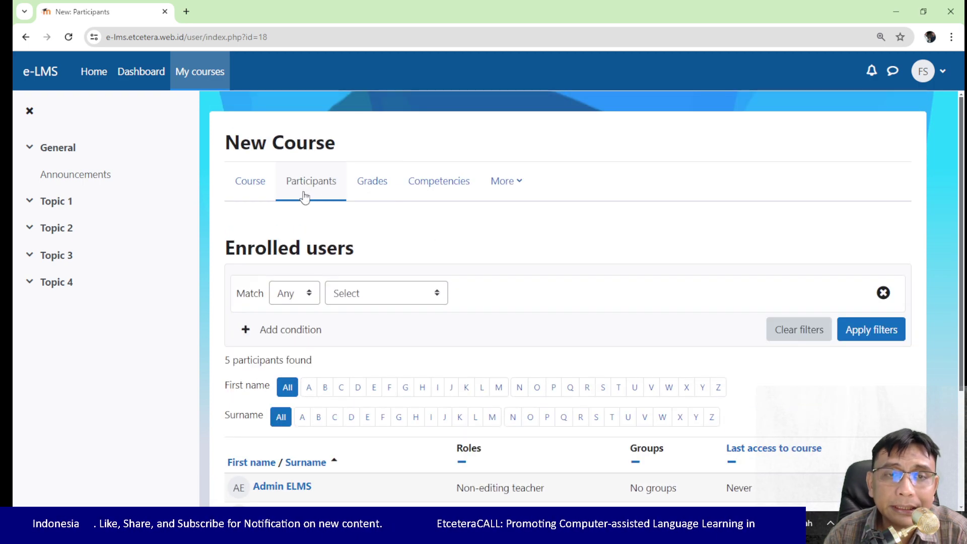
scroll(353, 242, down, 2)
scroll(345, 448, down, 1)
scroll(346, 447, up, 3)
scroll(378, 328, down, 2)
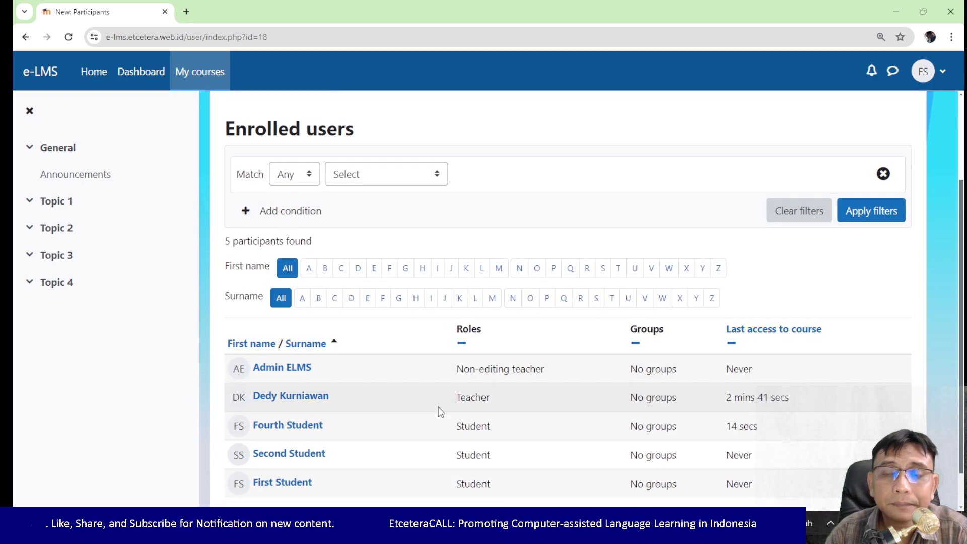
scroll(439, 407, up, 3)
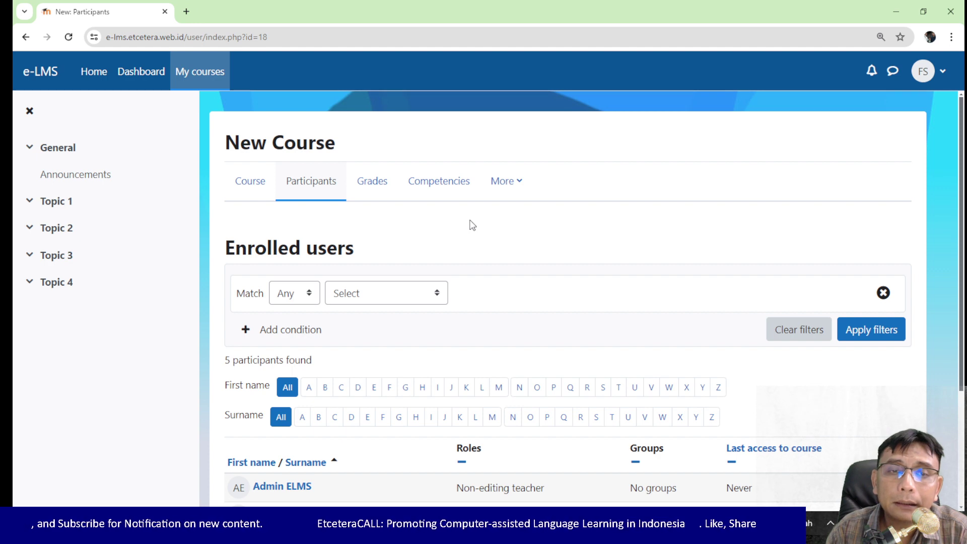
scroll(472, 226, down, 3)
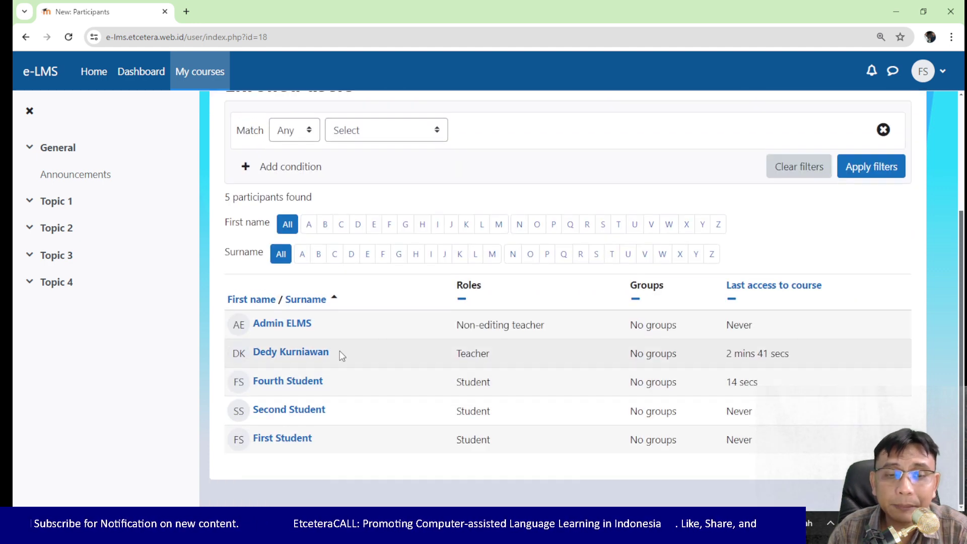
Step: Open the newly enrolled student's profile, start a message, then return to Participants
click(309, 382)
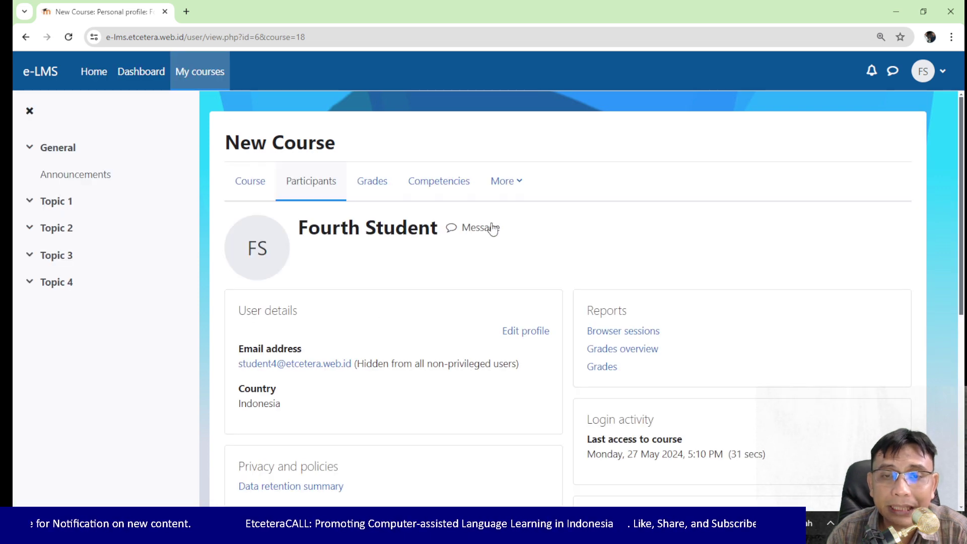
click(481, 233)
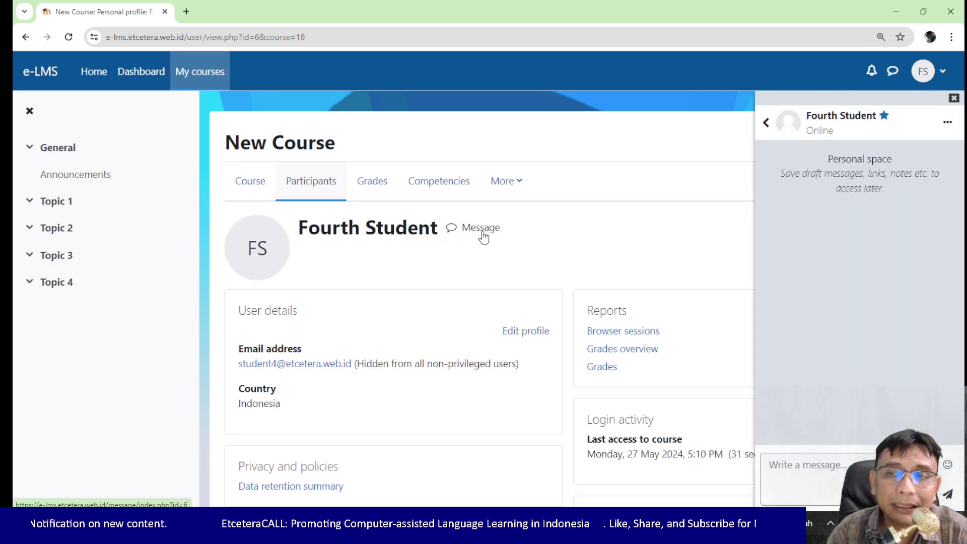
click(25, 38)
scroll(400, 231, up, 3)
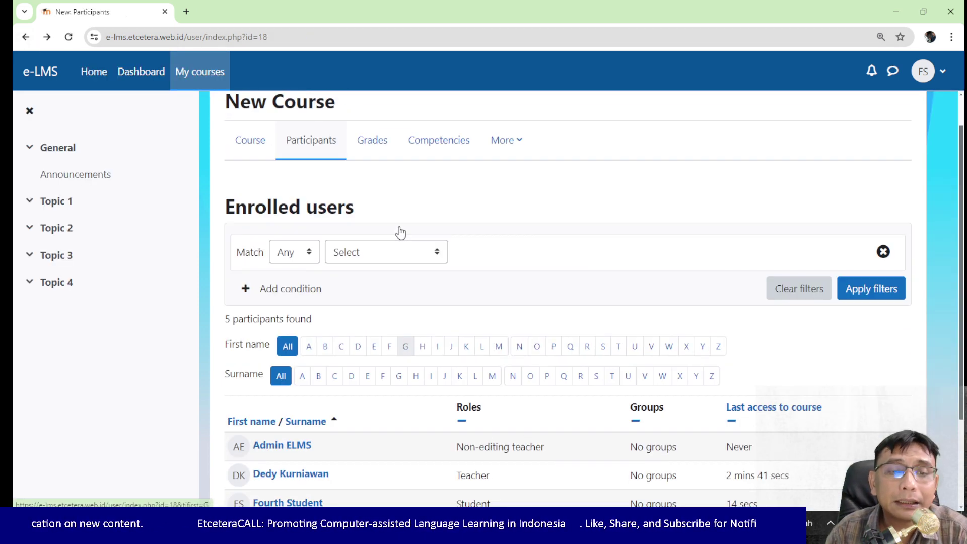
scroll(762, 231, down, 3)
Step: Log out of the student account and go to the login page
click(940, 72)
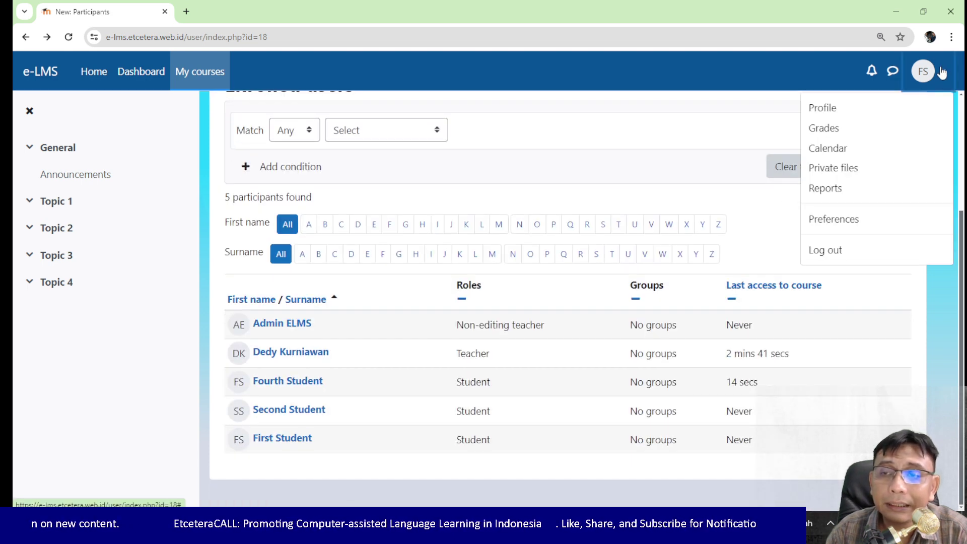
click(851, 249)
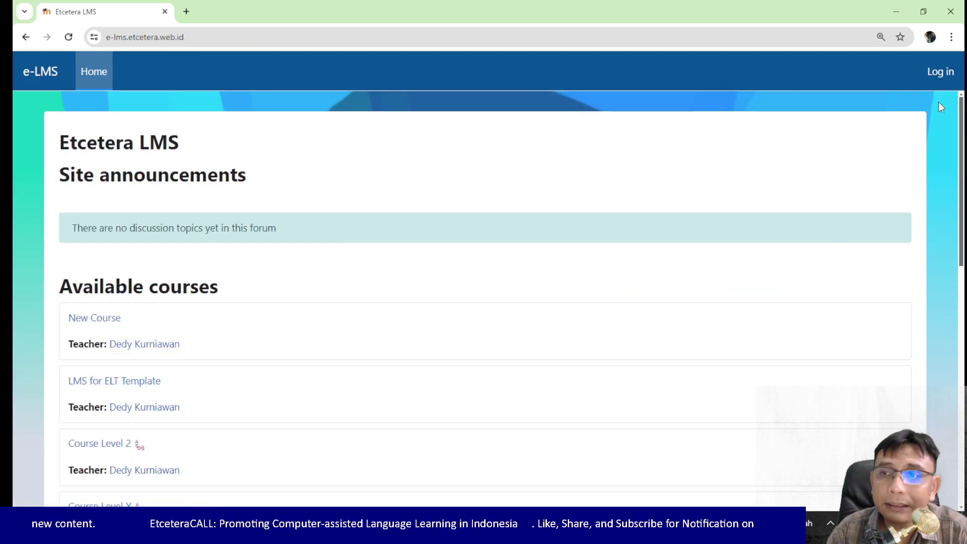
click(942, 75)
Step: Sign in with the teacher's username and password
double_click(486, 216)
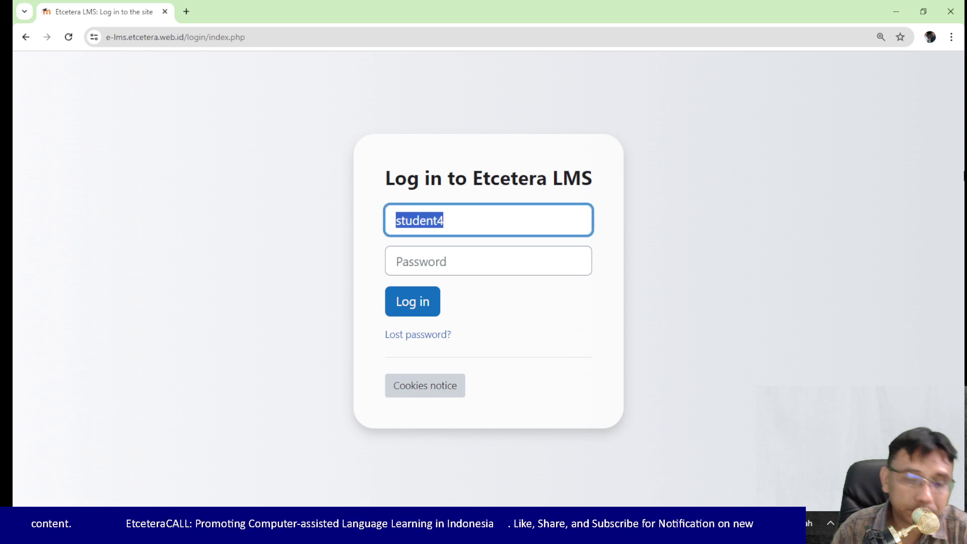
text(deku)
key(Tab)
text(••)
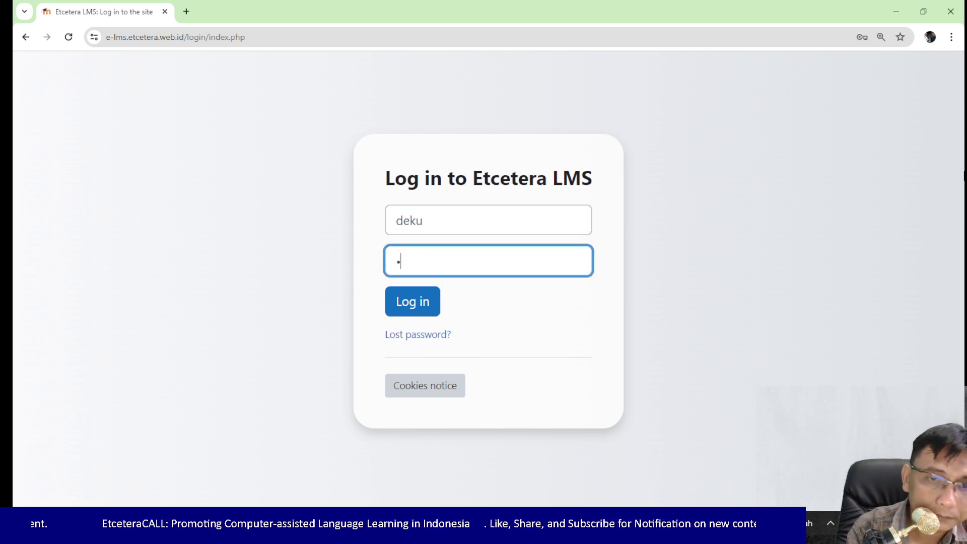
text(••••••••)
key(Return)
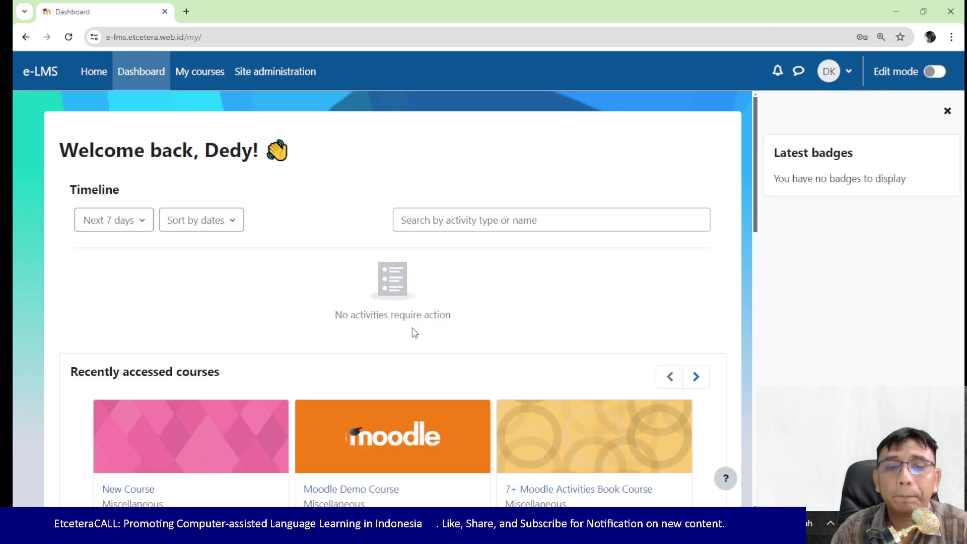
Step: Review the participants list of Moodle Demo Course
scroll(421, 336, down, 5)
click(347, 192)
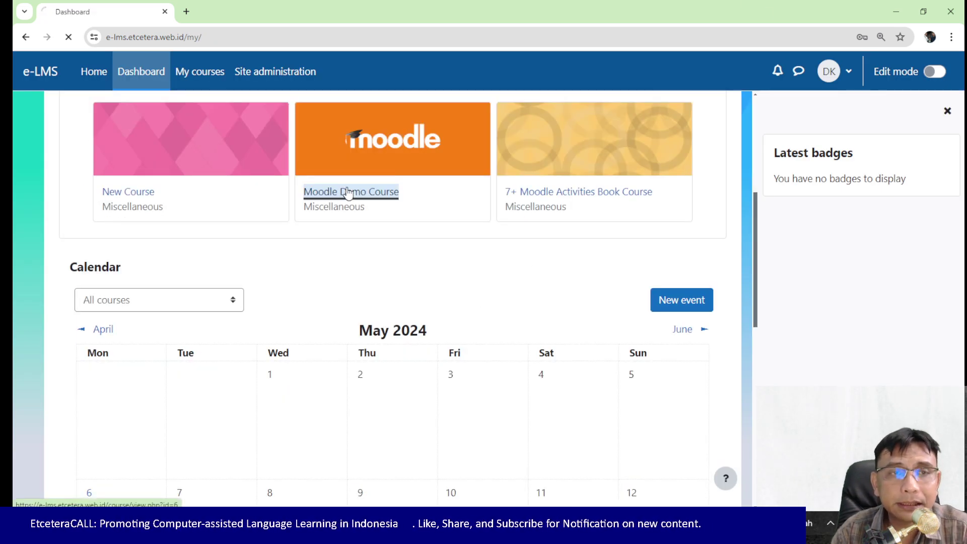
click(262, 182)
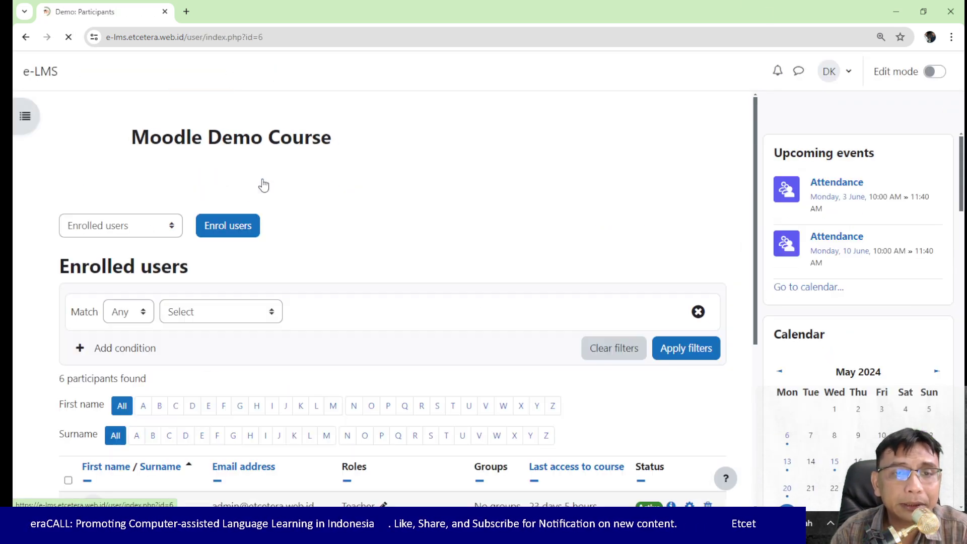
scroll(298, 235, down, 5)
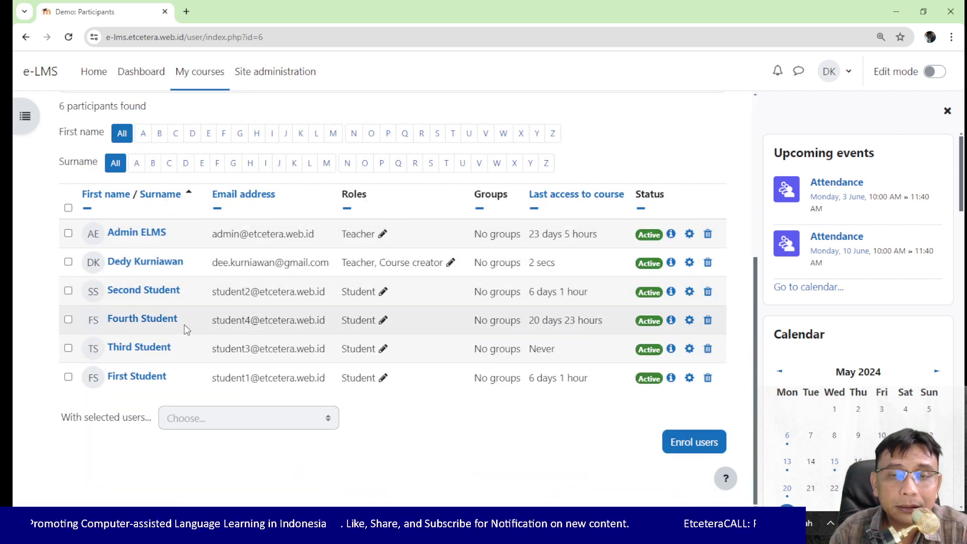
scroll(183, 322, up, 5)
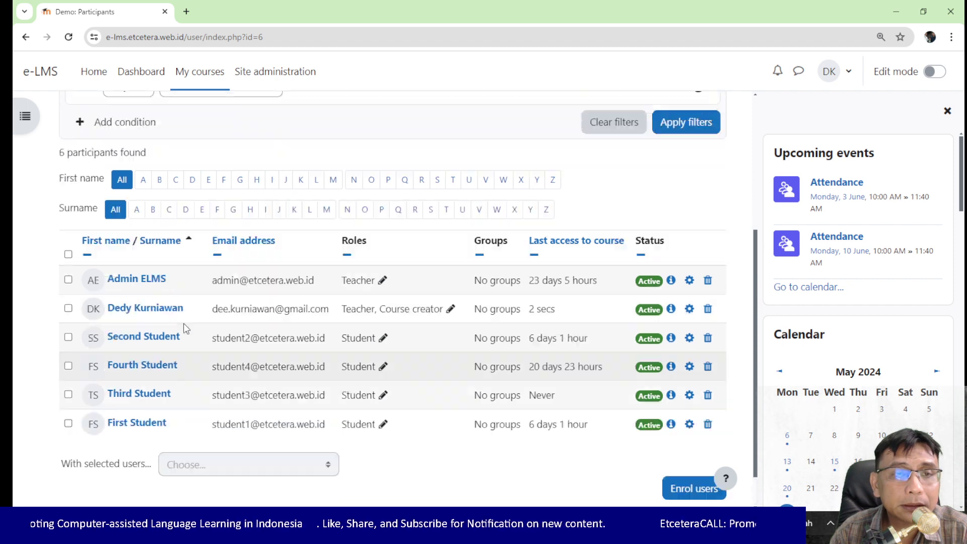
Step: Return to the Dashboard and open New Course
click(26, 38)
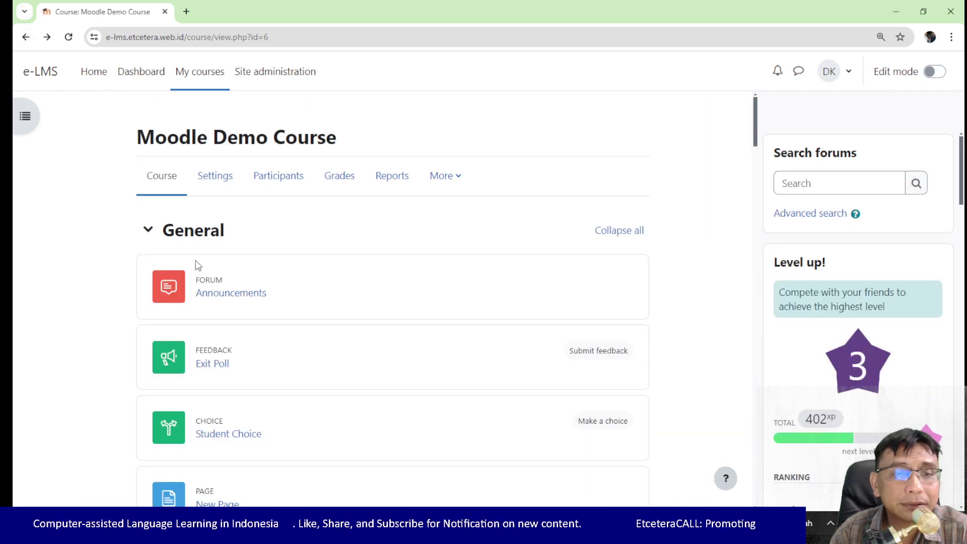
click(25, 37)
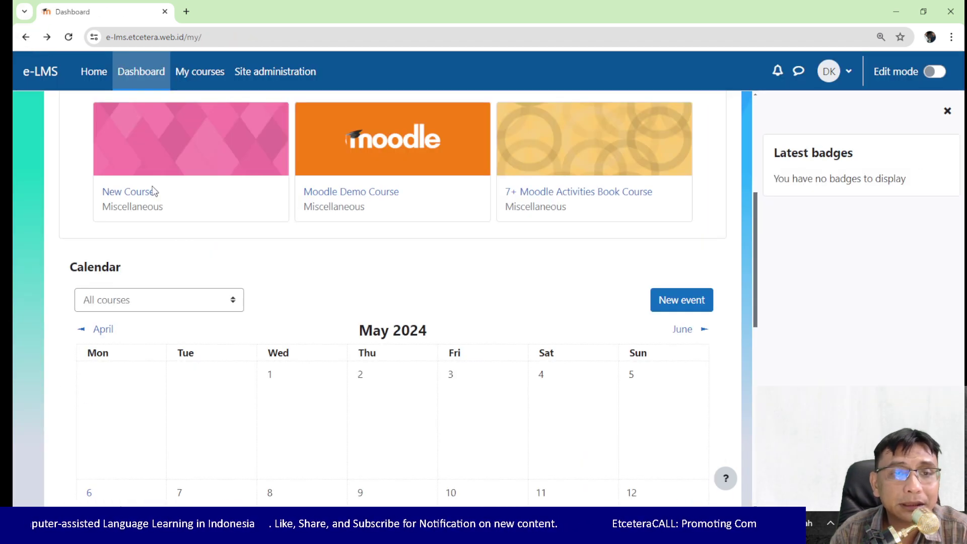
click(128, 192)
scroll(251, 226, down, 1)
click(201, 126)
scroll(425, 305, down, 5)
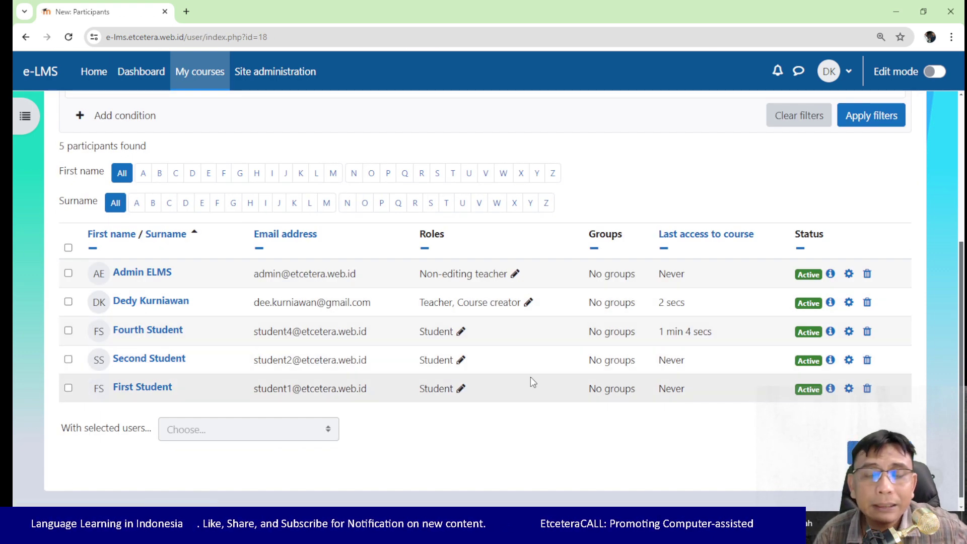
scroll(221, 379, up, 5)
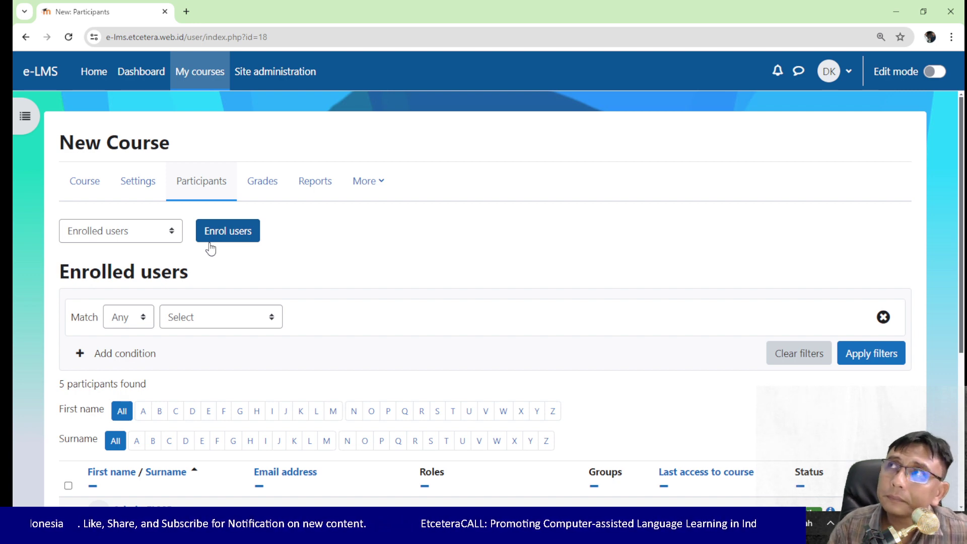
click(163, 241)
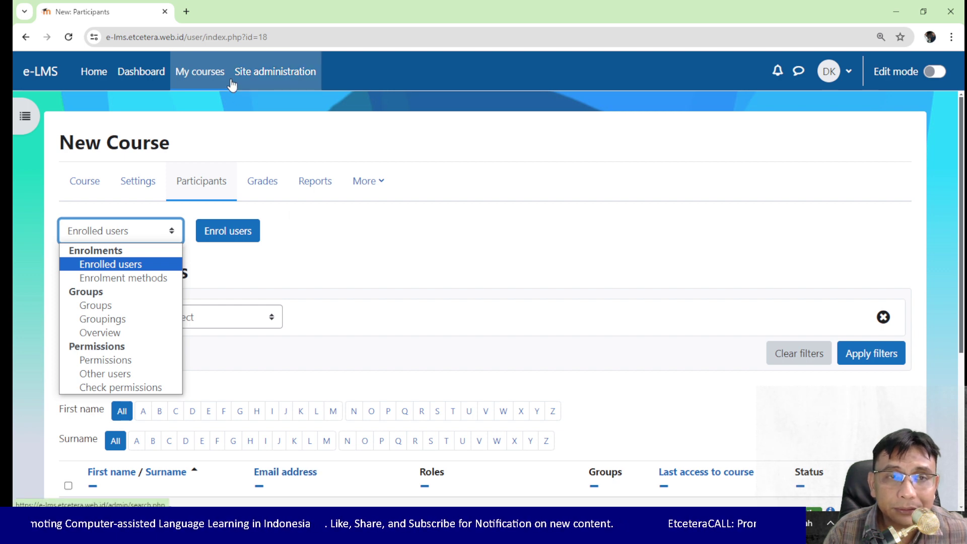
click(95, 188)
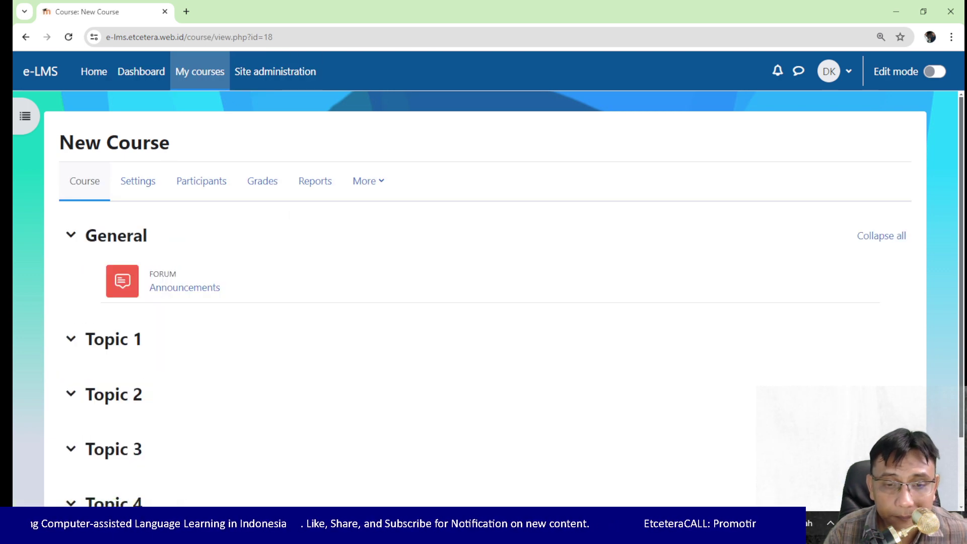